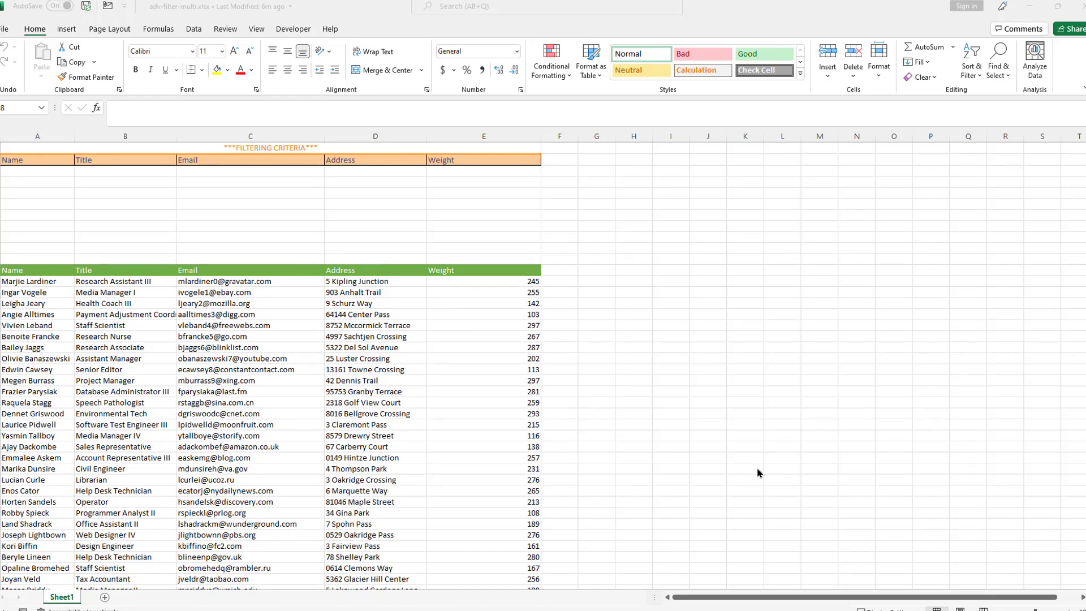
Enter *Manager* as the Title criterion in cell B3.
{"action": "left_click", "coordinate": [152, 175]}
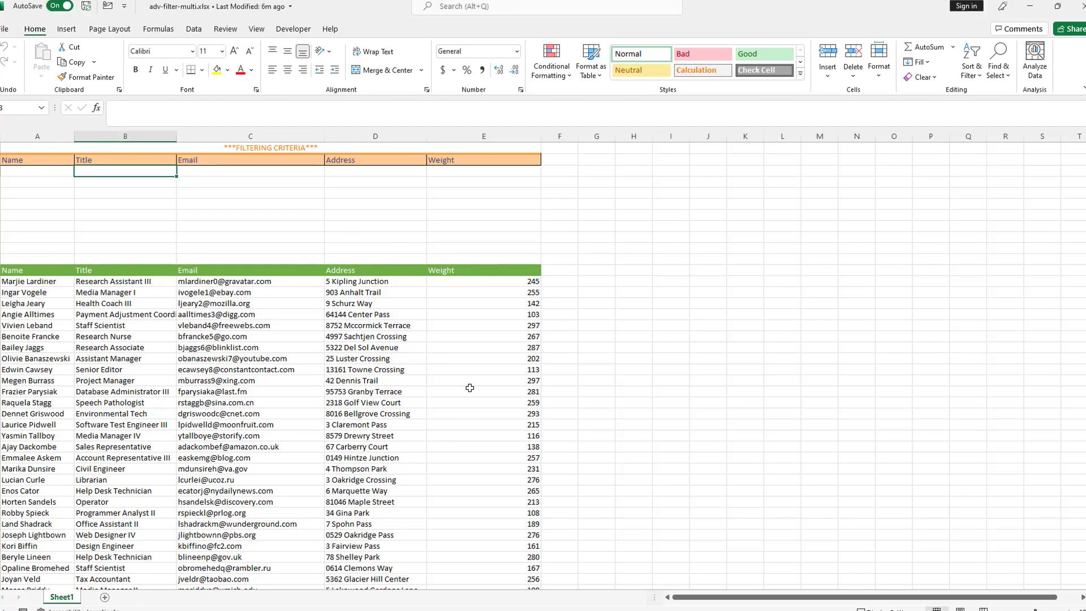
{"action": "key", "text": "F2"}
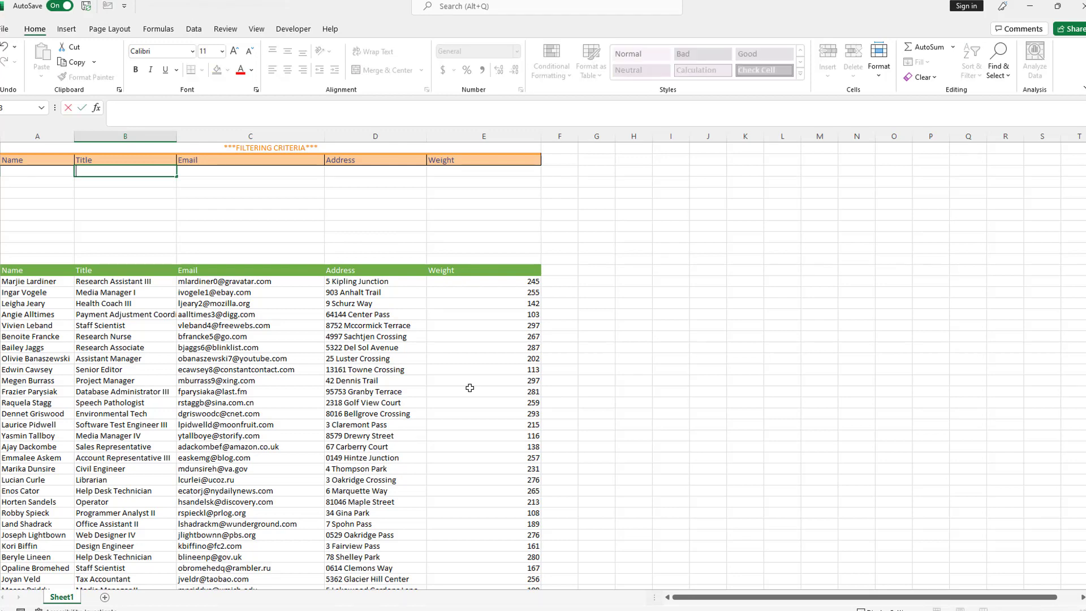
{"action": "left_click", "coordinate": [150, 292]}
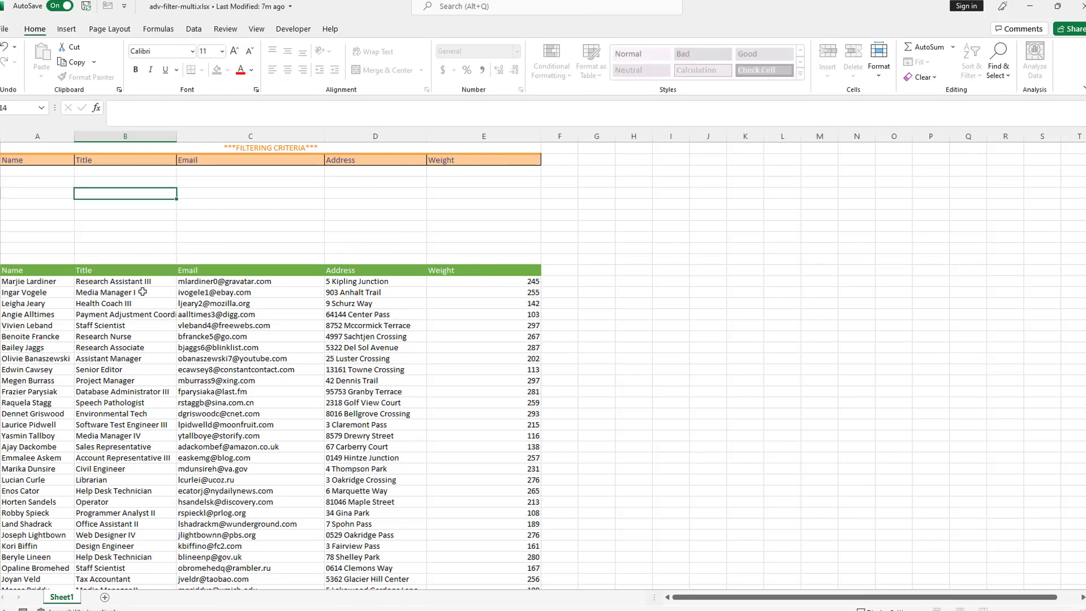
{"action": "left_click", "coordinate": [148, 170]}
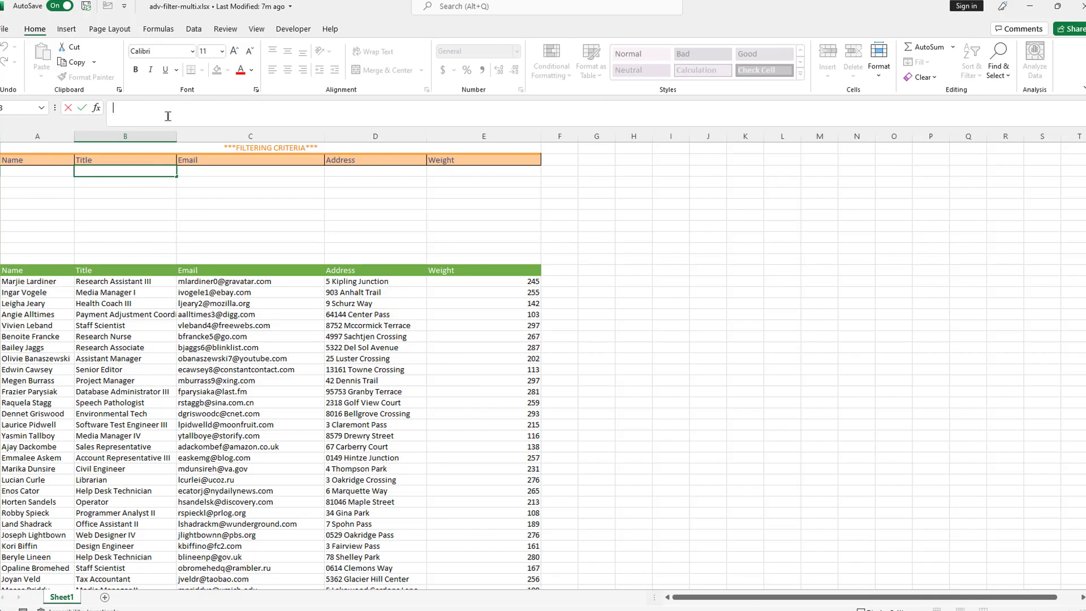
{"action": "type", "text": "*Manager*"}
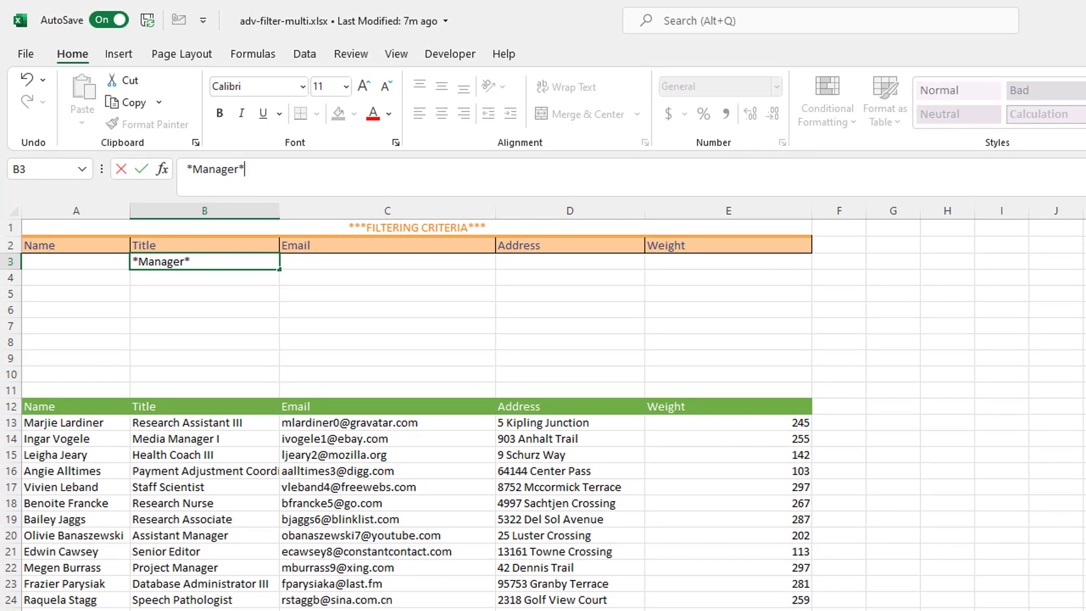
Run Advanced Filter in place with criteria range $A$2:$E$3.
{"action": "left_click", "coordinate": [306, 54]}
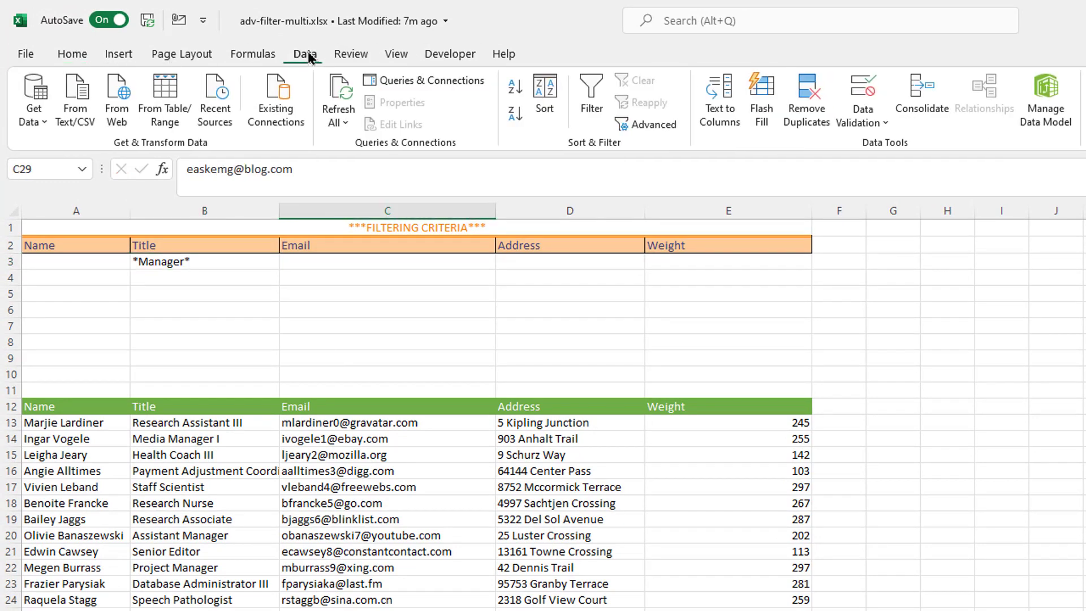
{"action": "left_click", "coordinate": [647, 125]}
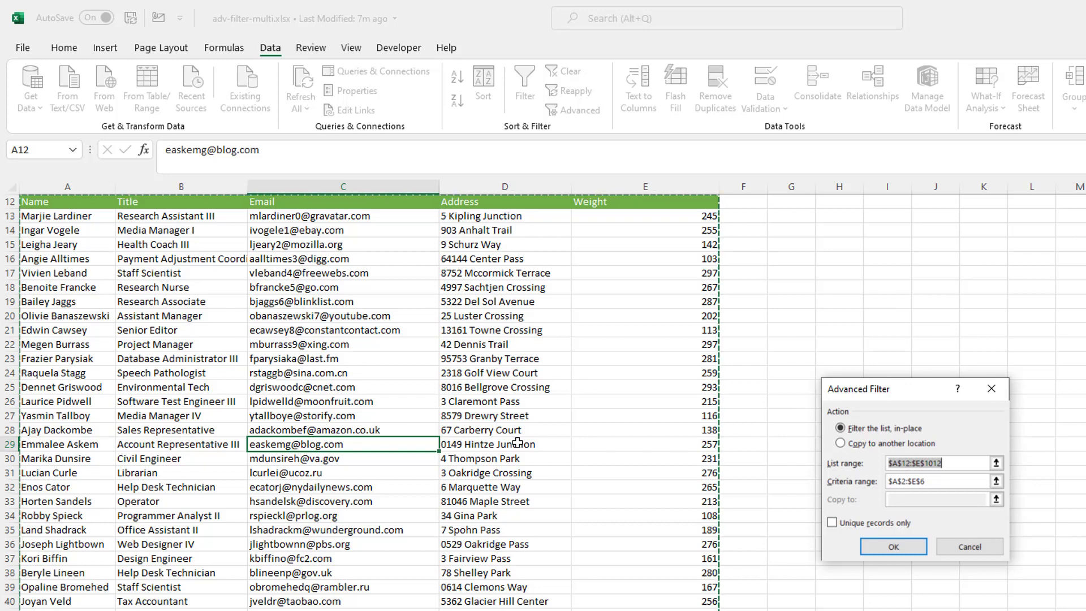
{"action": "scroll", "coordinate": [518, 442], "scroll_direction": "up", "scroll_amount": 4}
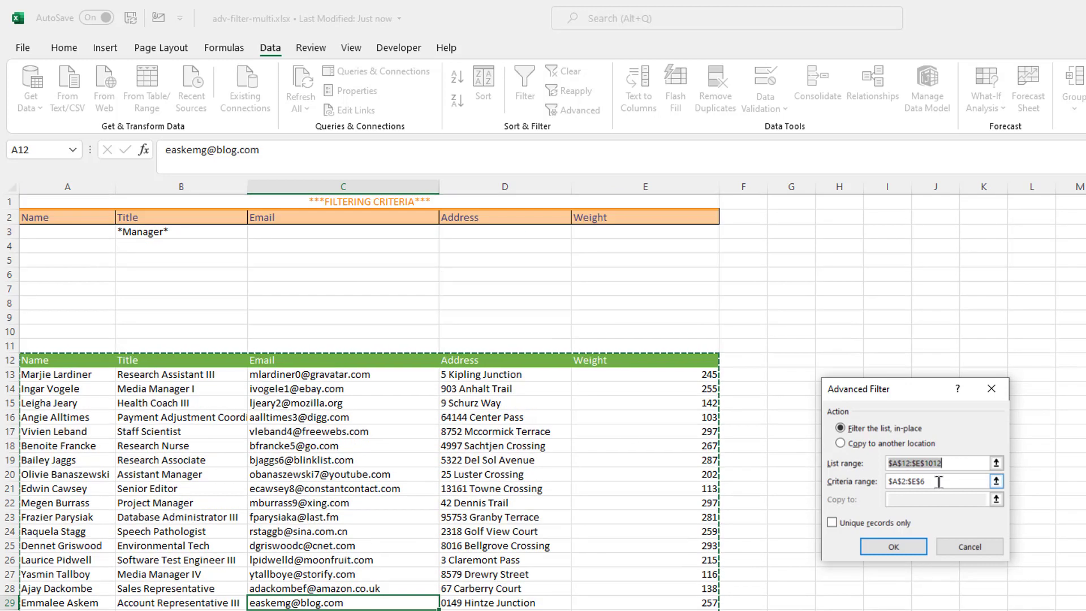
{"action": "left_click", "coordinate": [962, 481]}
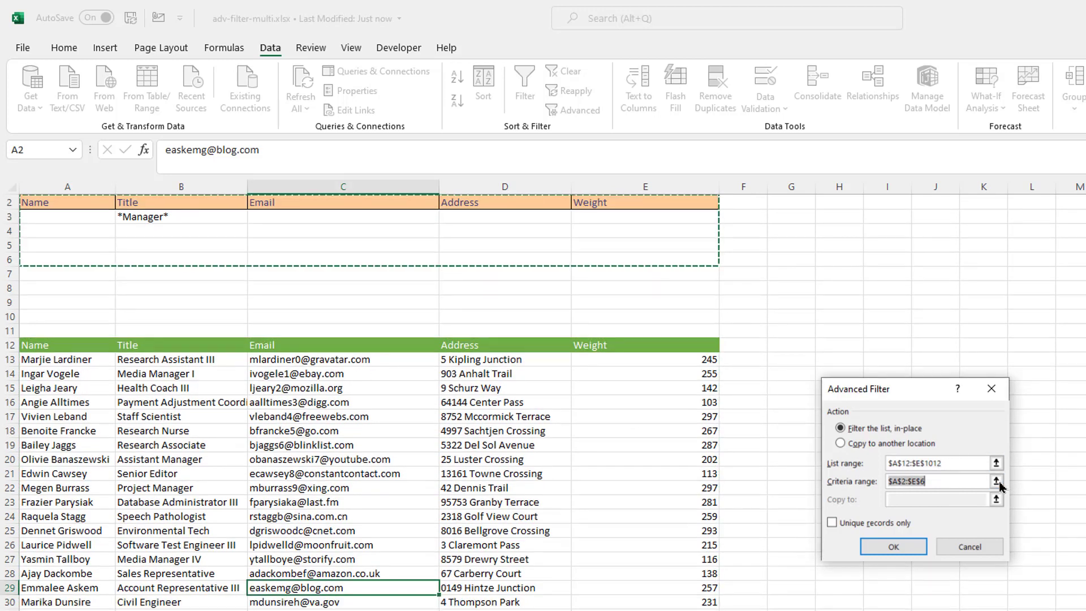
{"action": "left_click", "coordinate": [80, 204]}
{"action": "left_click_drag", "start_coordinate": [79, 205], "coordinate": [645, 216]}
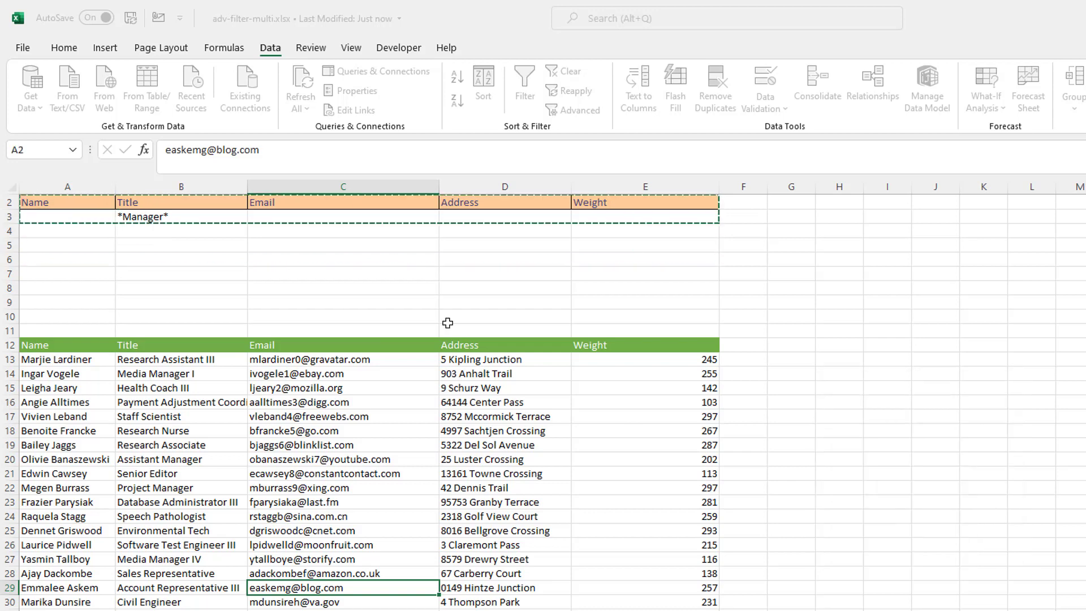
{"action": "scroll", "coordinate": [638, 203], "scroll_direction": "up", "scroll_amount": 1}
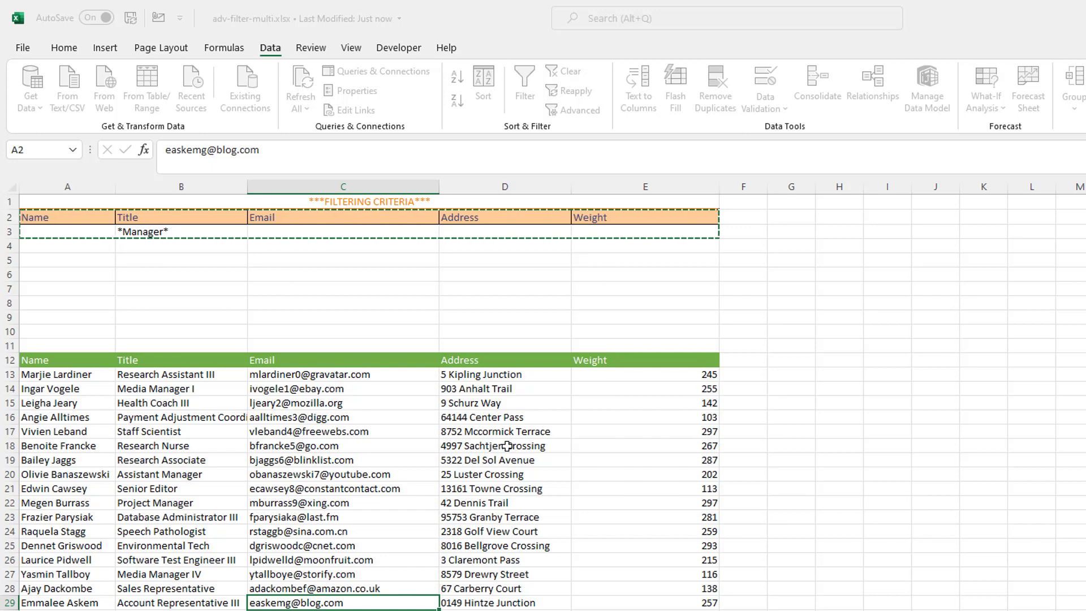
{"action": "key", "text": "Return"}
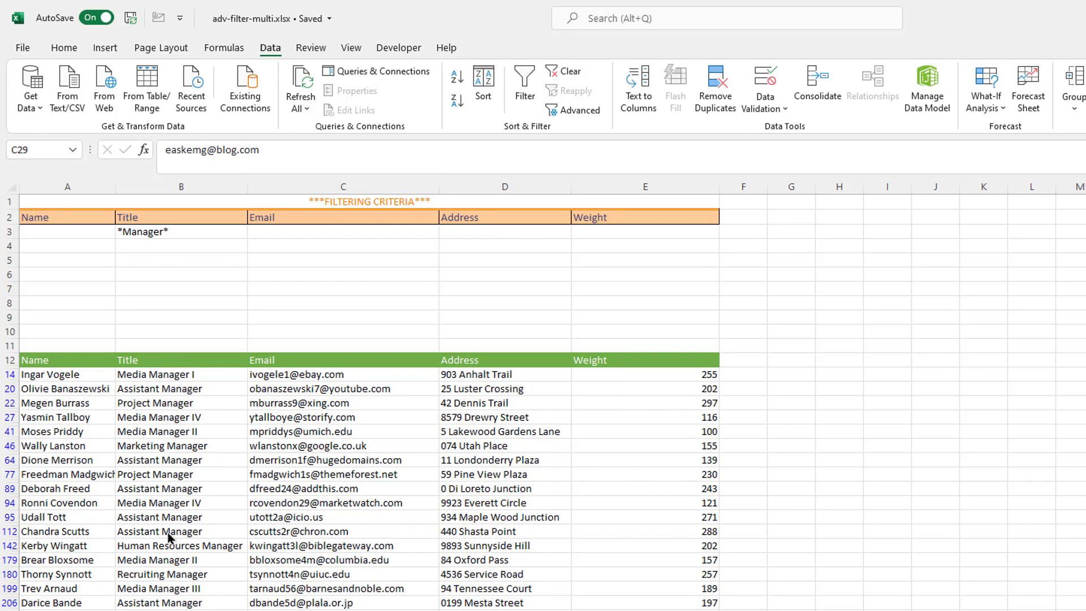
Enter <100 as the Weight criterion in E3 and rerun Advanced Filter with criteria $A$2:$E$3.
{"action": "left_click", "coordinate": [601, 230]}
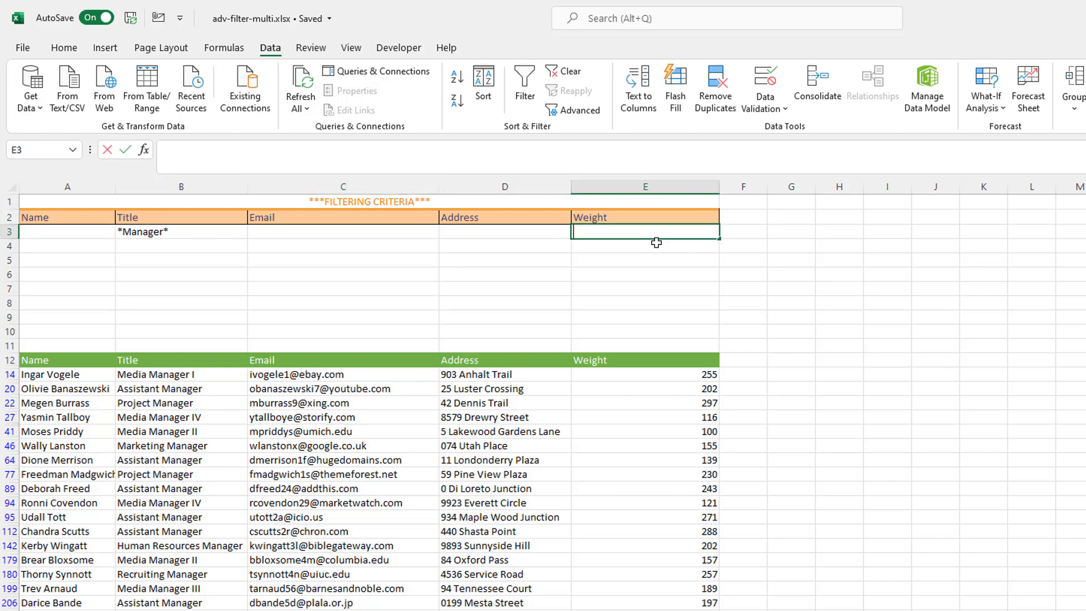
{"action": "type", "text": "<100"}
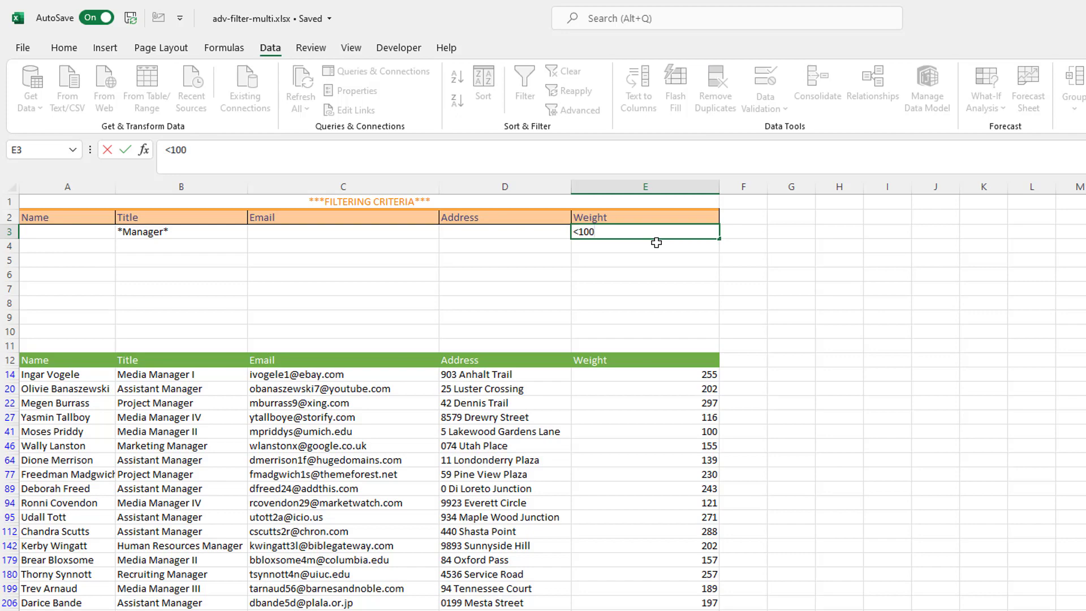
{"action": "key", "text": "Return"}
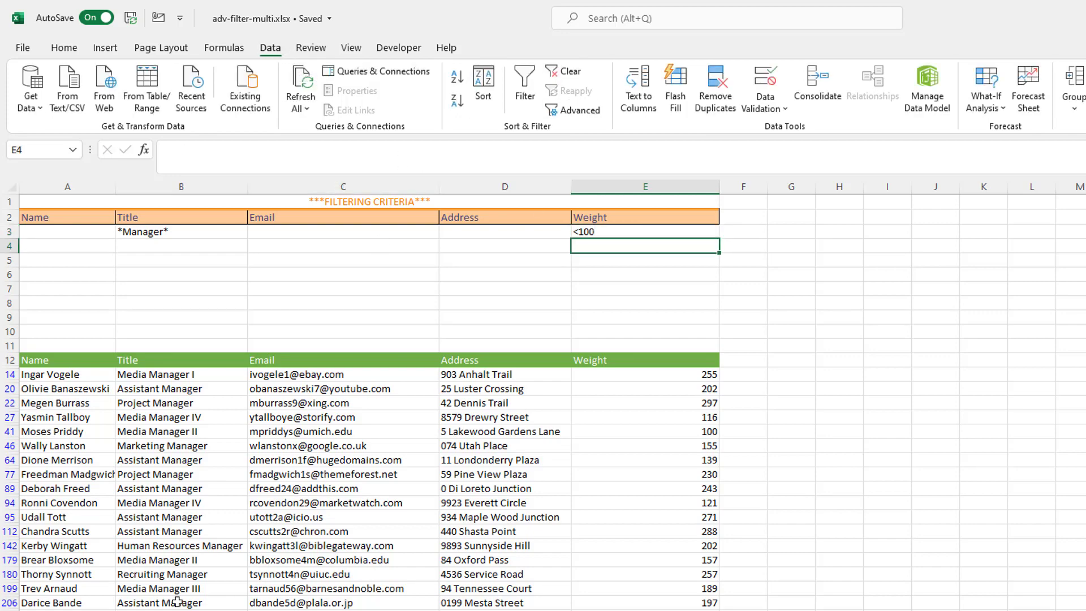
{"action": "key", "text": "alt+a"}
{"action": "key", "text": "q"}
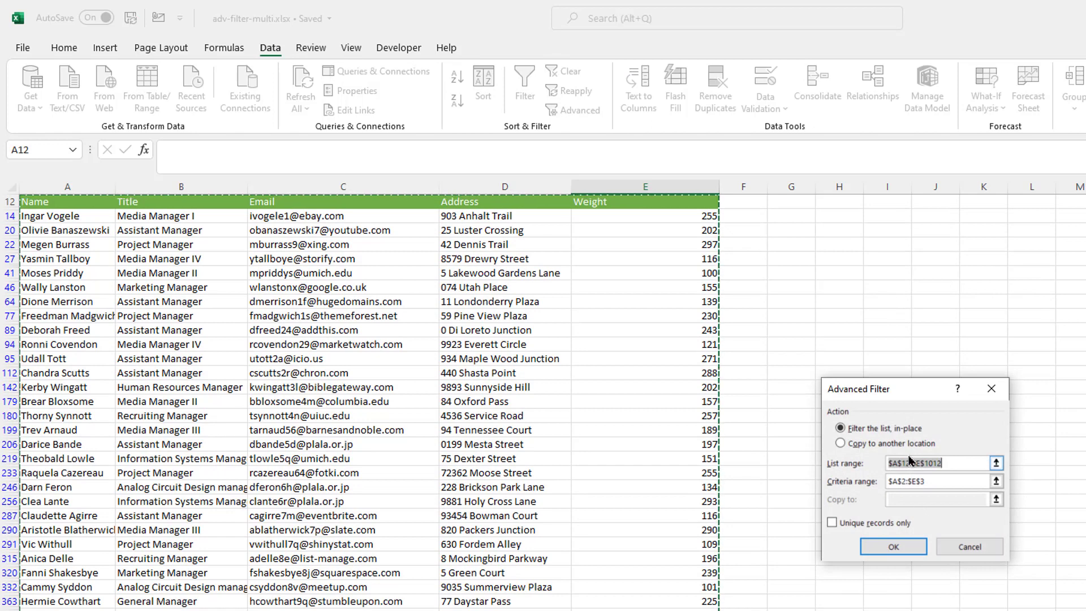
{"action": "scroll", "coordinate": [686, 317], "scroll_direction": "up", "scroll_amount": 4}
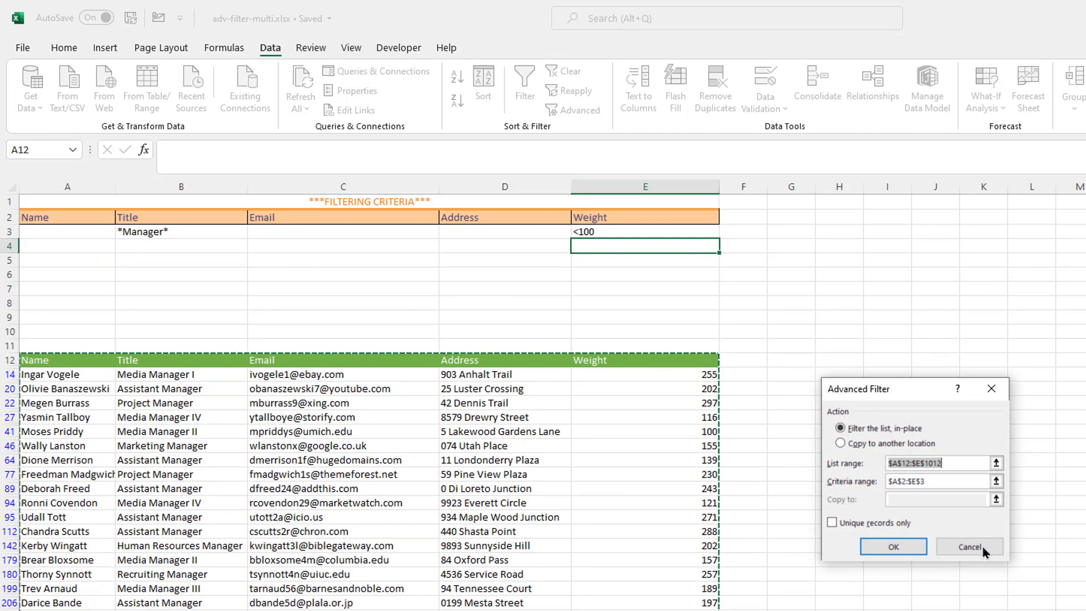
{"action": "left_click", "coordinate": [895, 546]}
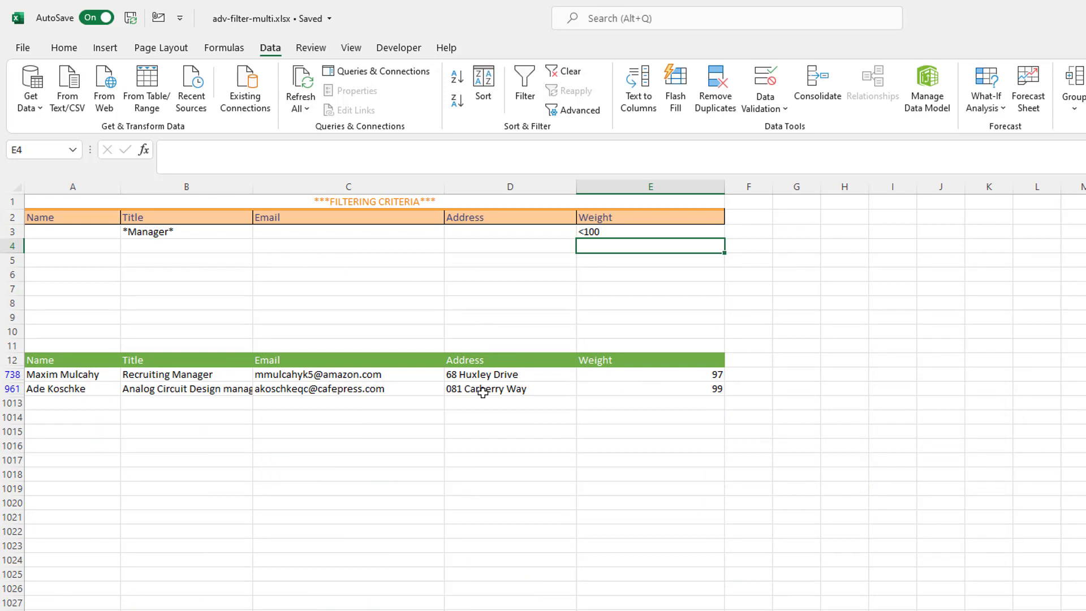
Add a second criteria row with *Editor* under Title and <150 under Weight.
{"action": "left_click", "coordinate": [165, 235]}
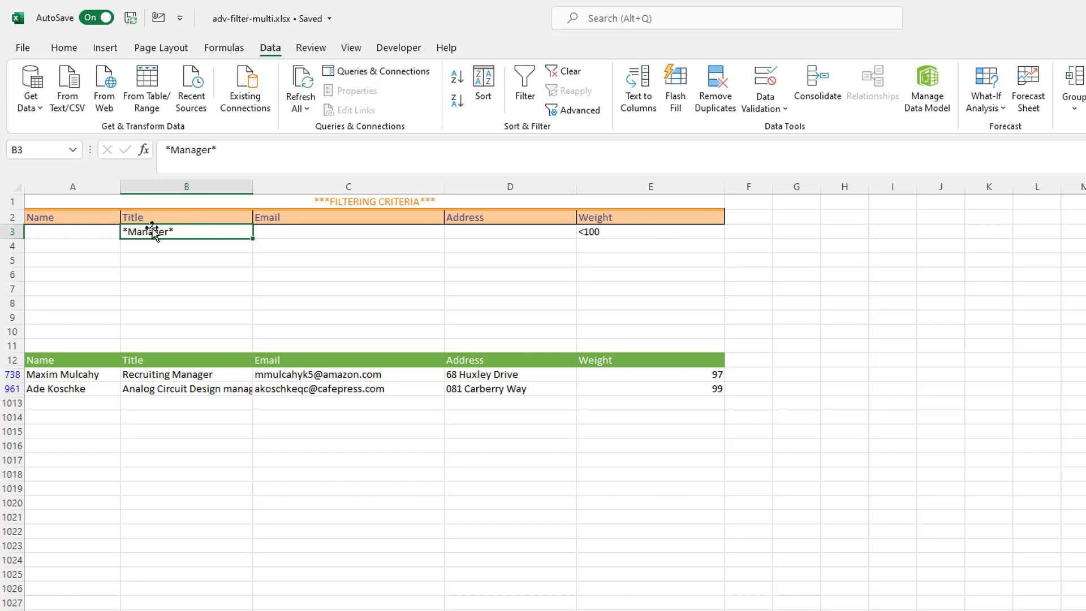
{"action": "left_click", "coordinate": [170, 247]}
{"action": "type", "text": "*Editor"}
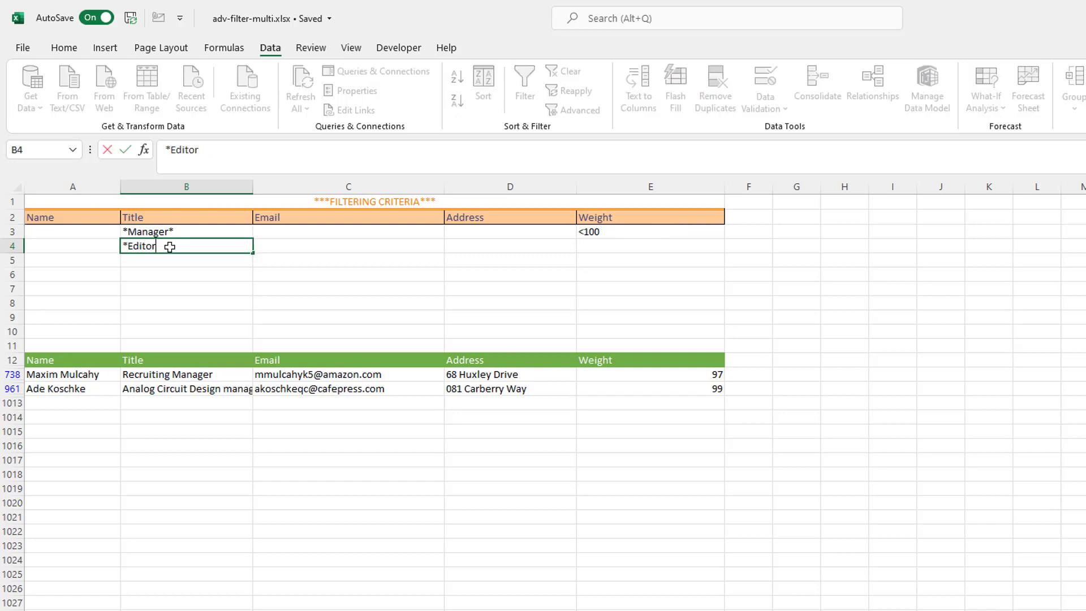
{"action": "type", "text": "*"}
{"action": "left_click", "coordinate": [614, 245]}
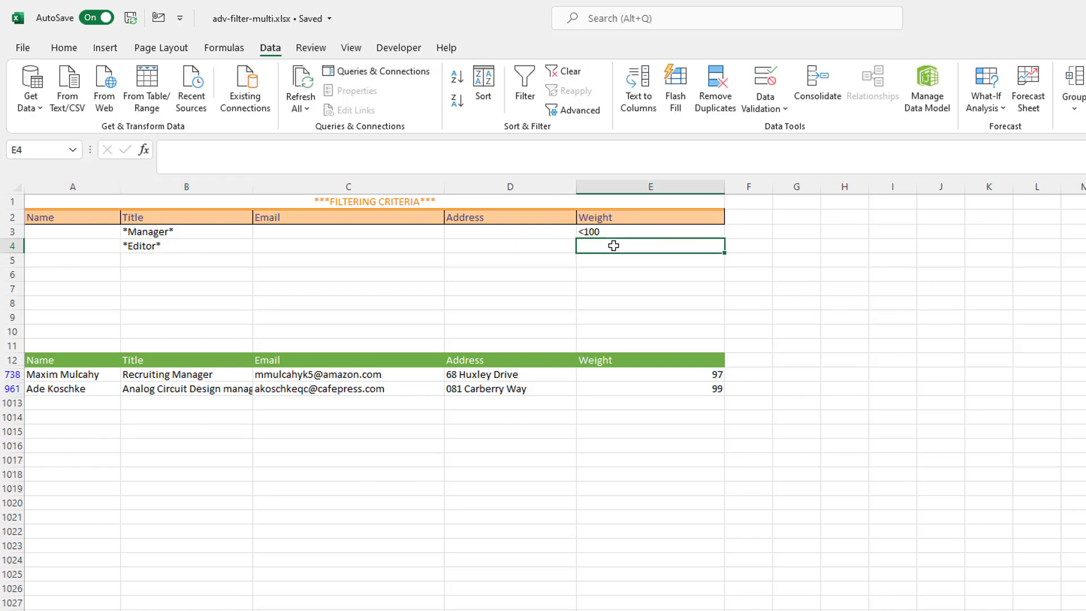
{"action": "type", "text": "<150"}
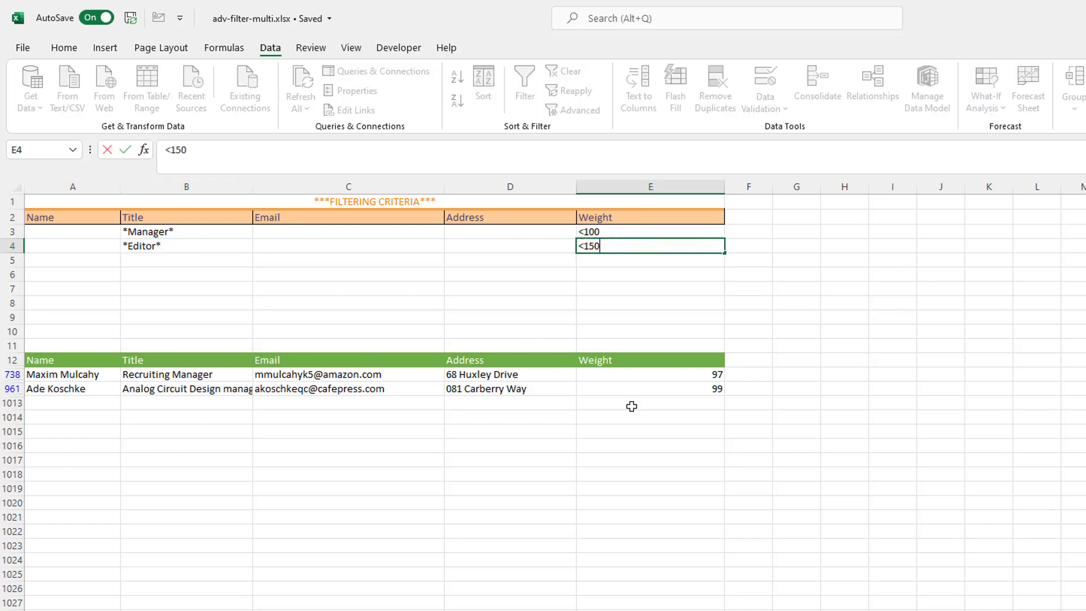
{"action": "left_click", "coordinate": [617, 394]}
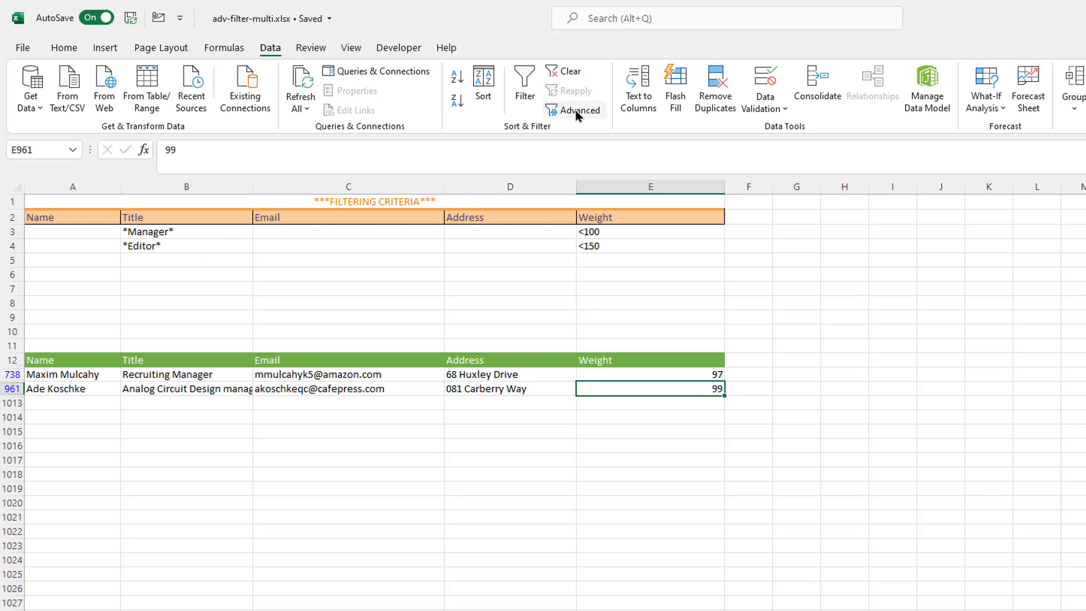
Rerun Advanced Filter with criteria range $A$2:$E$4 and check the Editor rows' weights.
{"action": "left_click", "coordinate": [577, 110]}
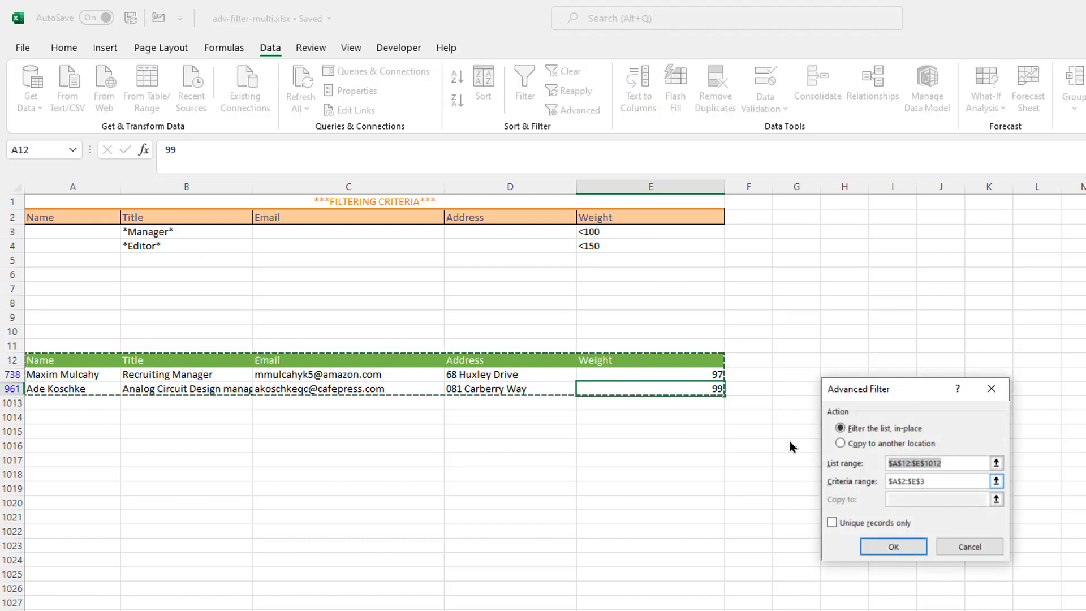
{"action": "left_click", "coordinate": [933, 481]}
{"action": "key", "text": "BackSpace"}
{"action": "type", "text": "4"}
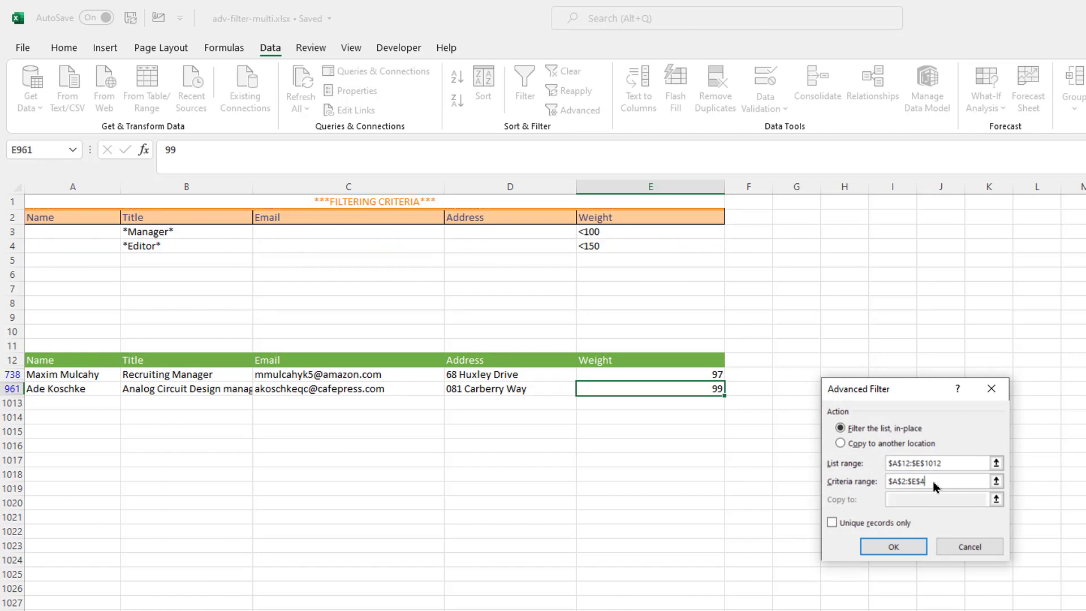
{"action": "left_click", "coordinate": [905, 547]}
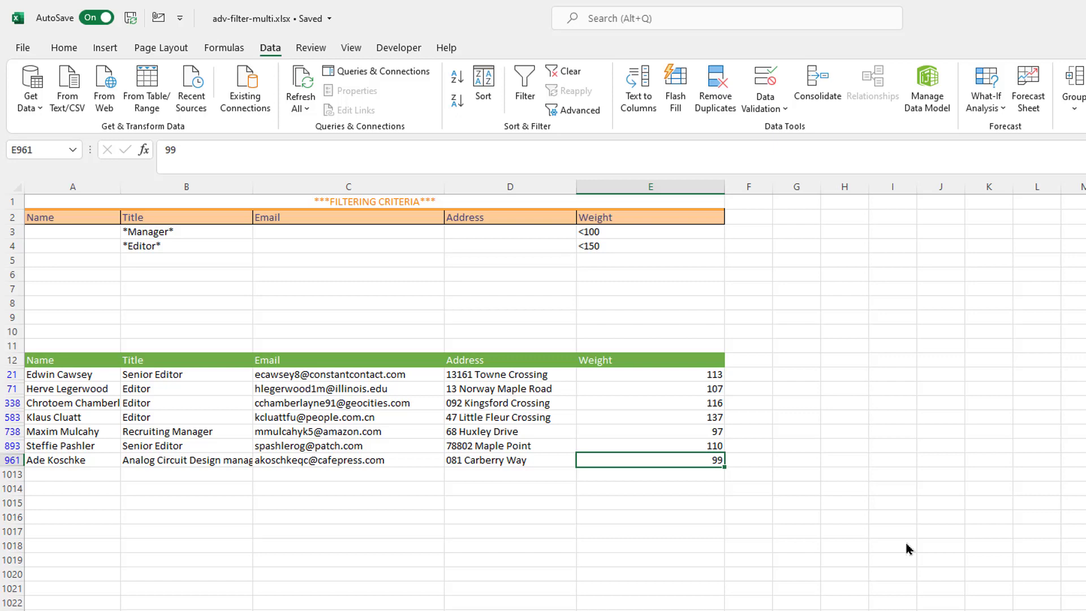
{"action": "left_click_drag", "start_coordinate": [200, 390], "coordinate": [202, 418]}
{"action": "left_click_drag", "start_coordinate": [633, 392], "coordinate": [633, 417]}
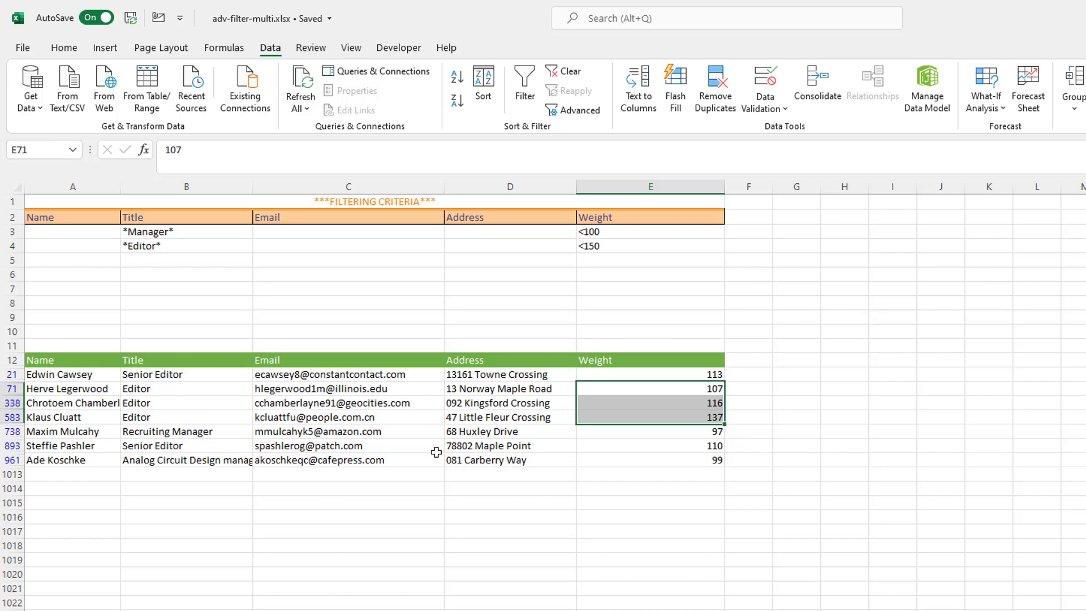
{"action": "left_click", "coordinate": [419, 419]}
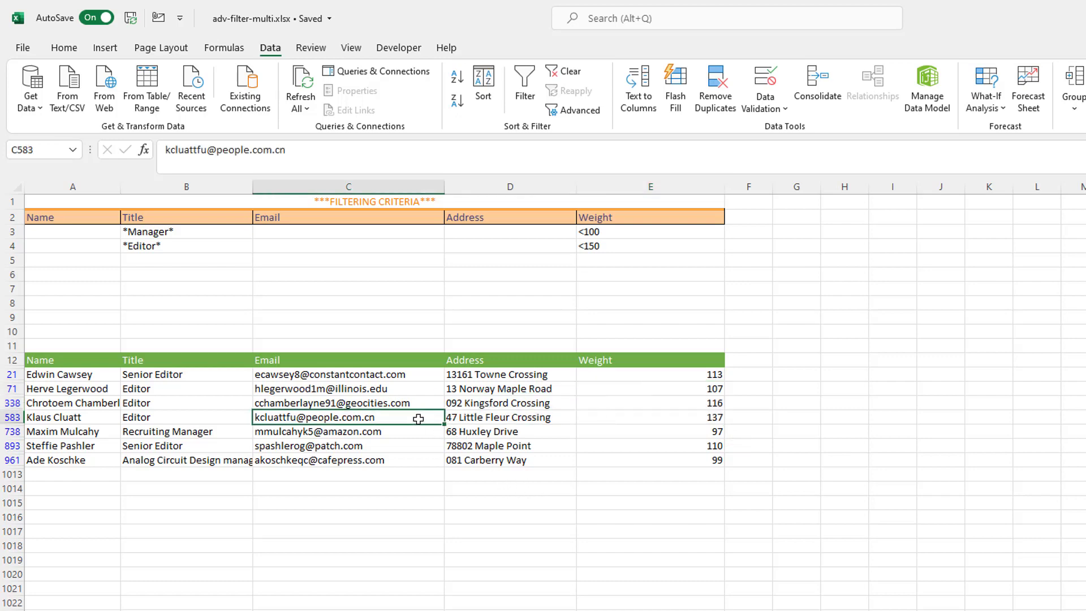
Clear the advanced filter and turn on AutoFilter for the employee table.
{"action": "left_click", "coordinate": [565, 72]}
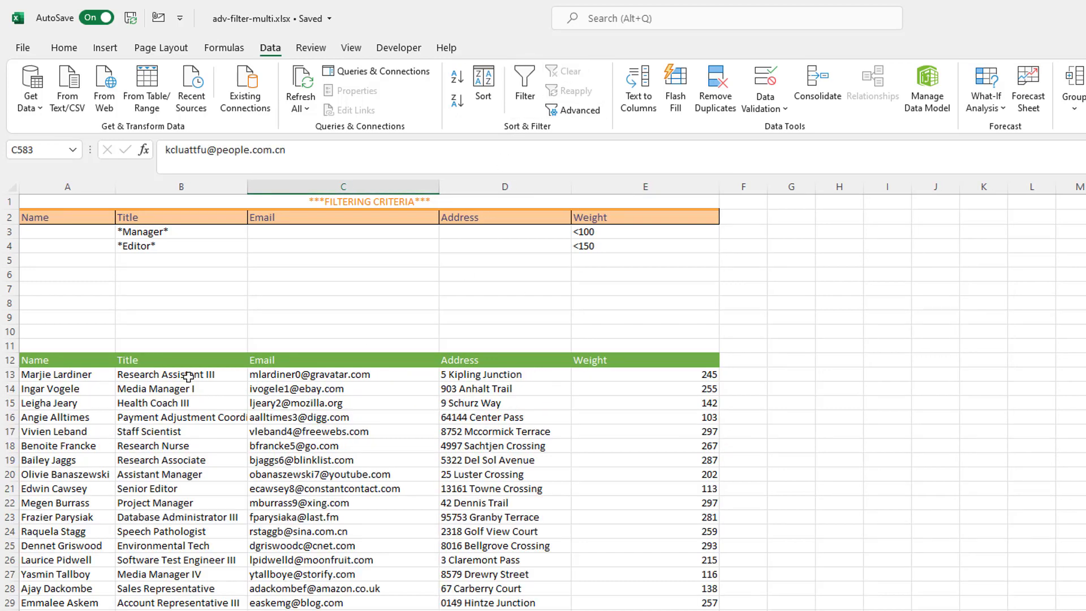
{"action": "left_click", "coordinate": [192, 400]}
{"action": "left_click", "coordinate": [525, 85]}
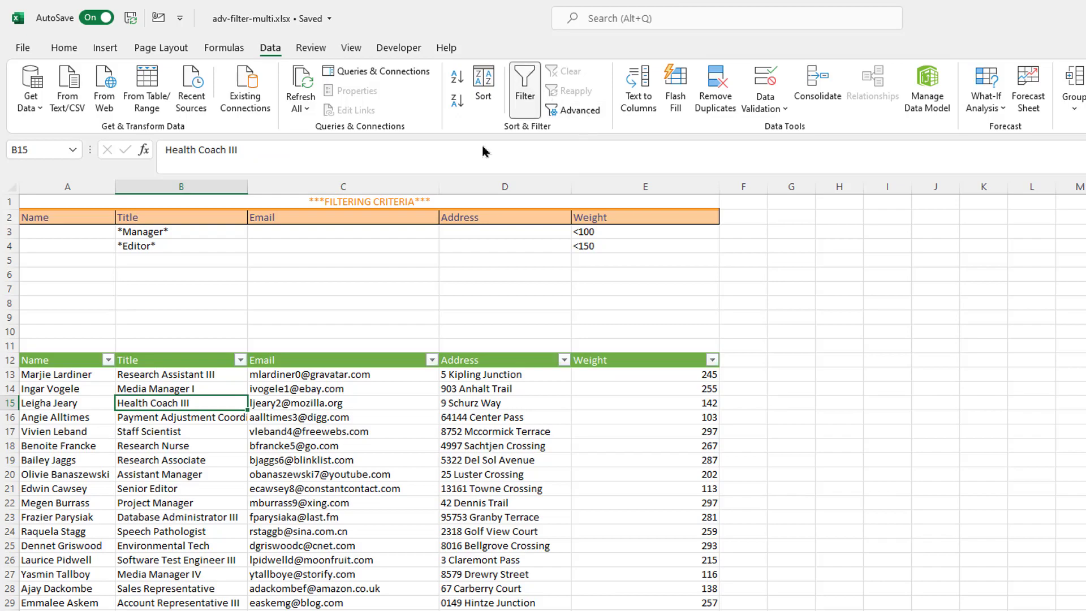
Start a custom Title filter joined with Or, trimming the asterisk from the Manager value.
{"action": "left_click", "coordinate": [239, 359]}
{"action": "mouse_move", "coordinate": [203, 495]}
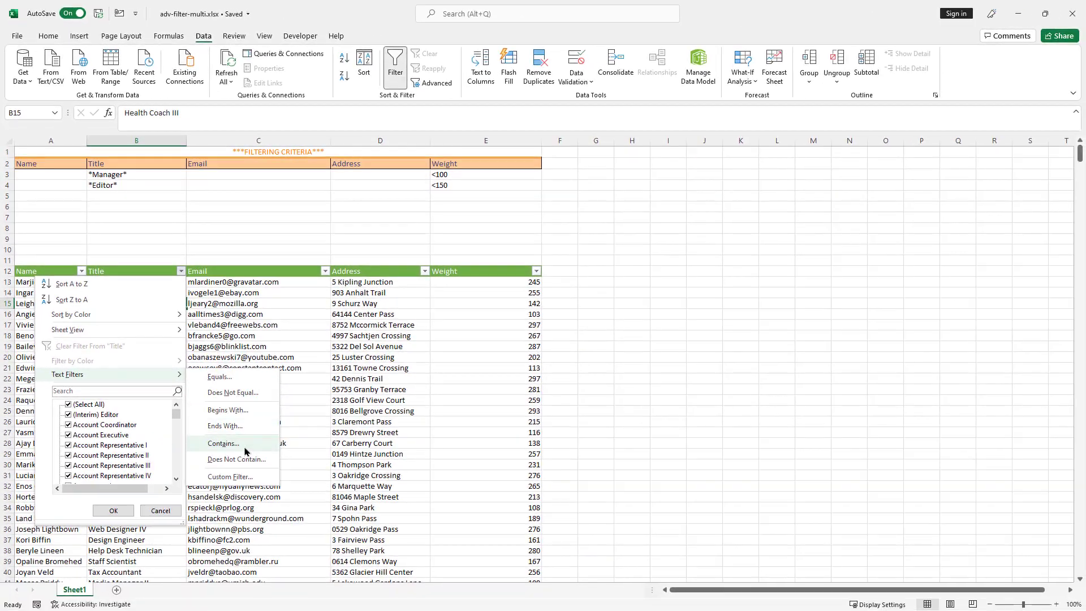
{"action": "left_click", "coordinate": [230, 476]}
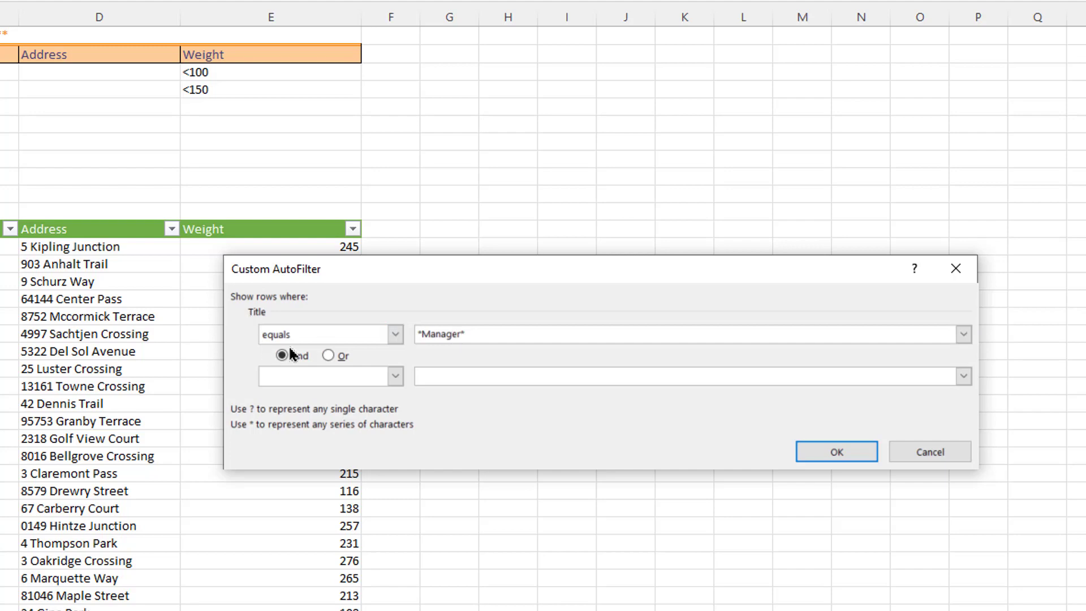
{"action": "left_click", "coordinate": [329, 354]}
{"action": "left_click", "coordinate": [395, 335]}
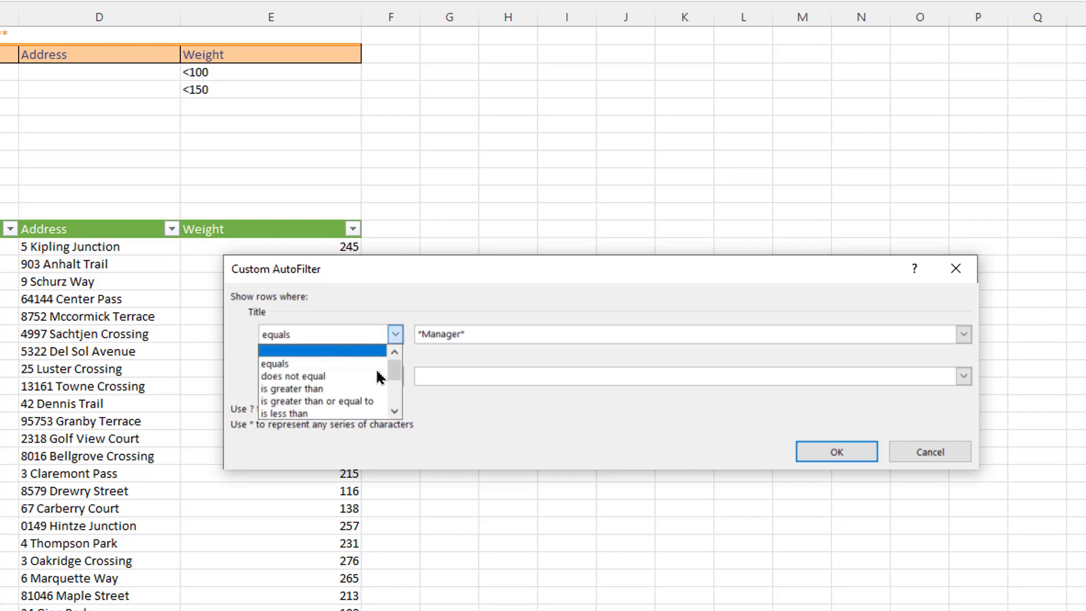
{"action": "scroll", "coordinate": [347, 402], "scroll_direction": "down", "scroll_amount": 2}
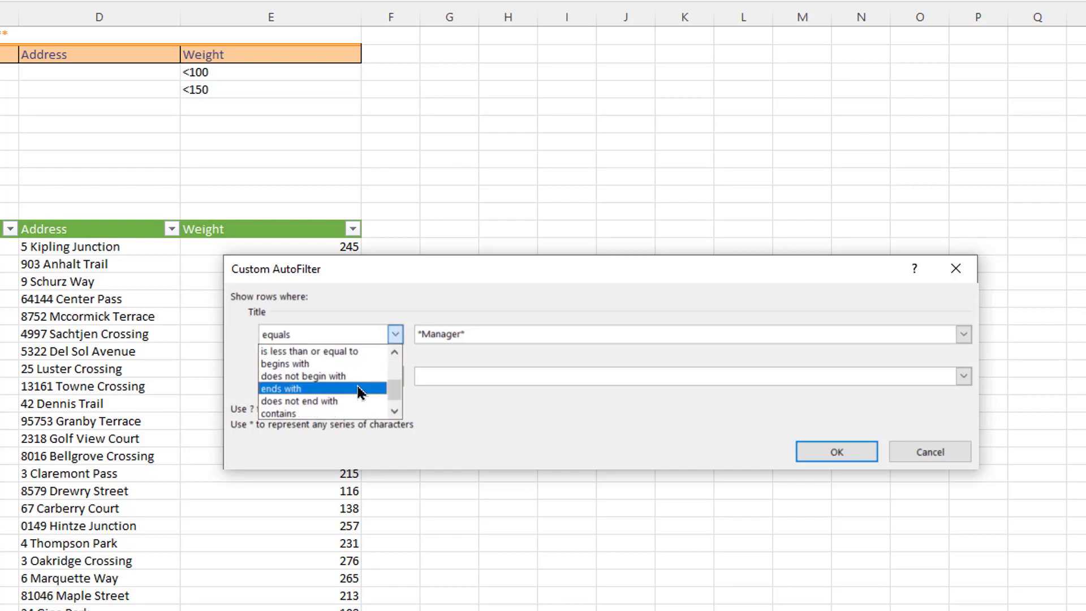
{"action": "left_click", "coordinate": [426, 334]}
{"action": "key", "text": "BackSpace"}
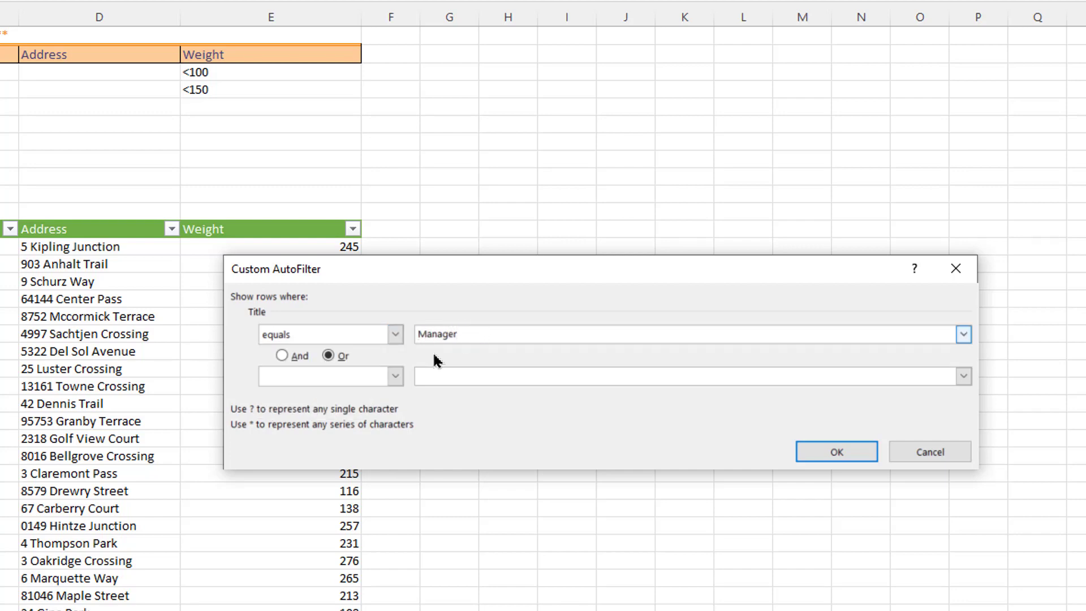
Set both Title conditions to contains, with values Manager and Editor.
{"action": "left_click", "coordinate": [390, 333]}
{"action": "scroll", "coordinate": [362, 404], "scroll_direction": "down", "scroll_amount": 2}
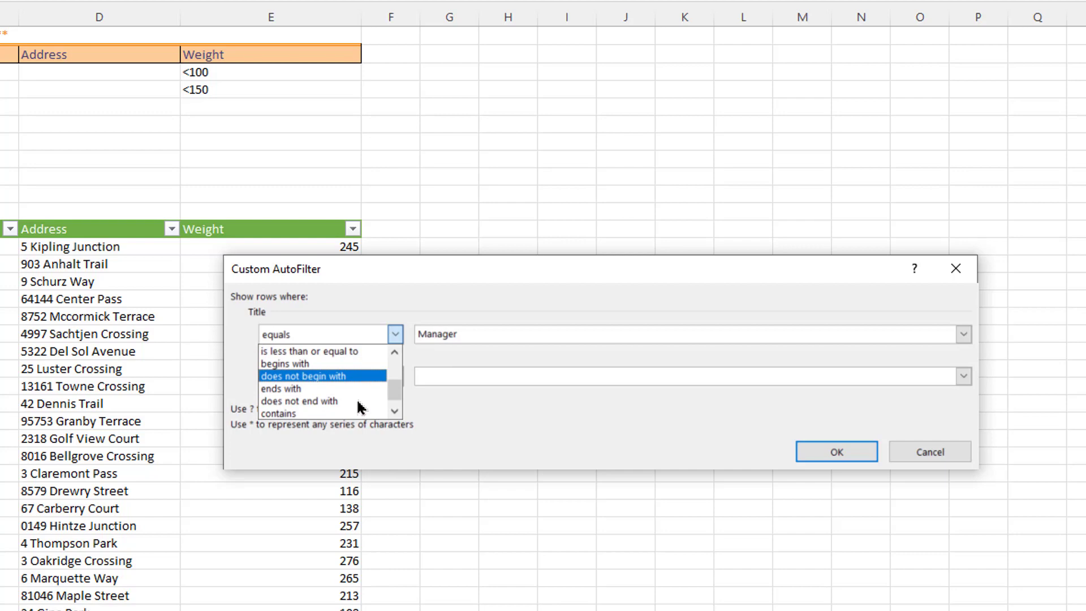
{"action": "scroll", "coordinate": [360, 406], "scroll_direction": "down", "scroll_amount": 1}
{"action": "left_click", "coordinate": [335, 402]}
{"action": "left_click", "coordinate": [394, 375]}
{"action": "scroll", "coordinate": [331, 436], "scroll_direction": "down", "scroll_amount": 2}
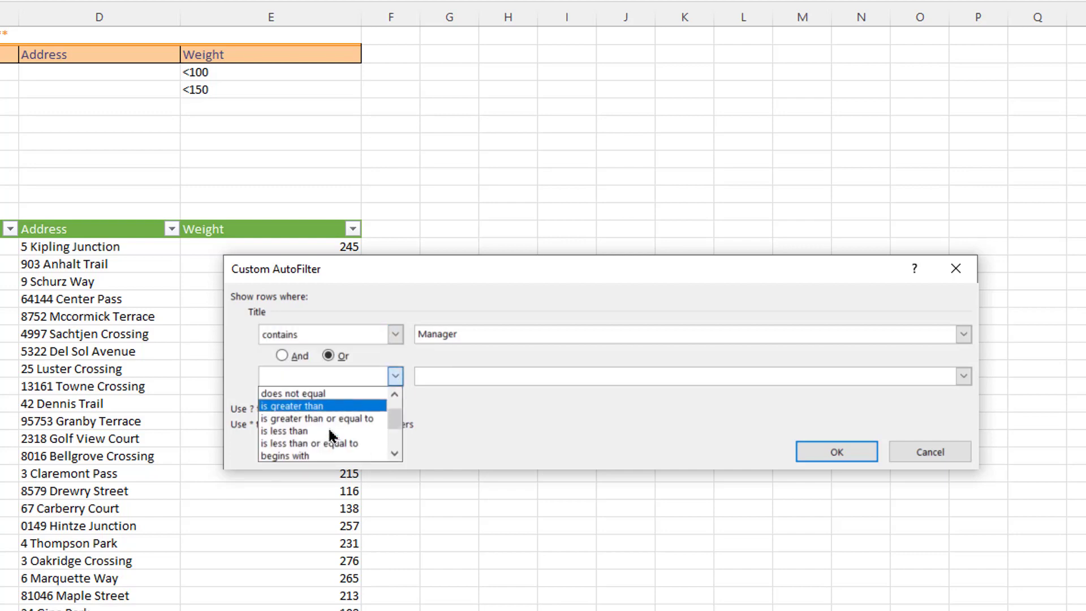
{"action": "scroll", "coordinate": [331, 436], "scroll_direction": "down", "scroll_amount": 3}
{"action": "key", "text": "Escape"}
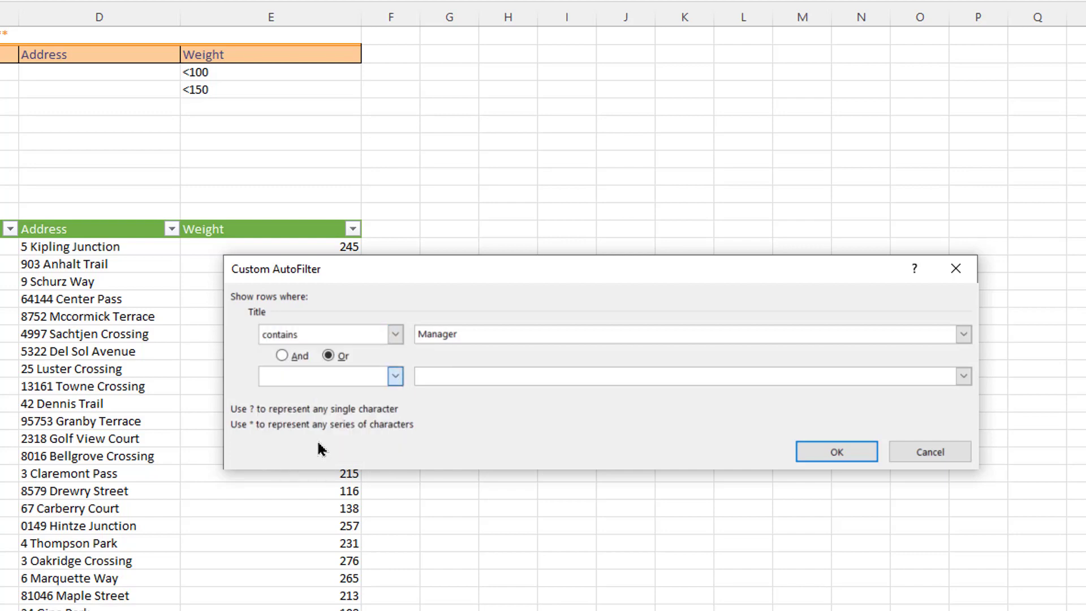
{"action": "left_click", "coordinate": [440, 377]}
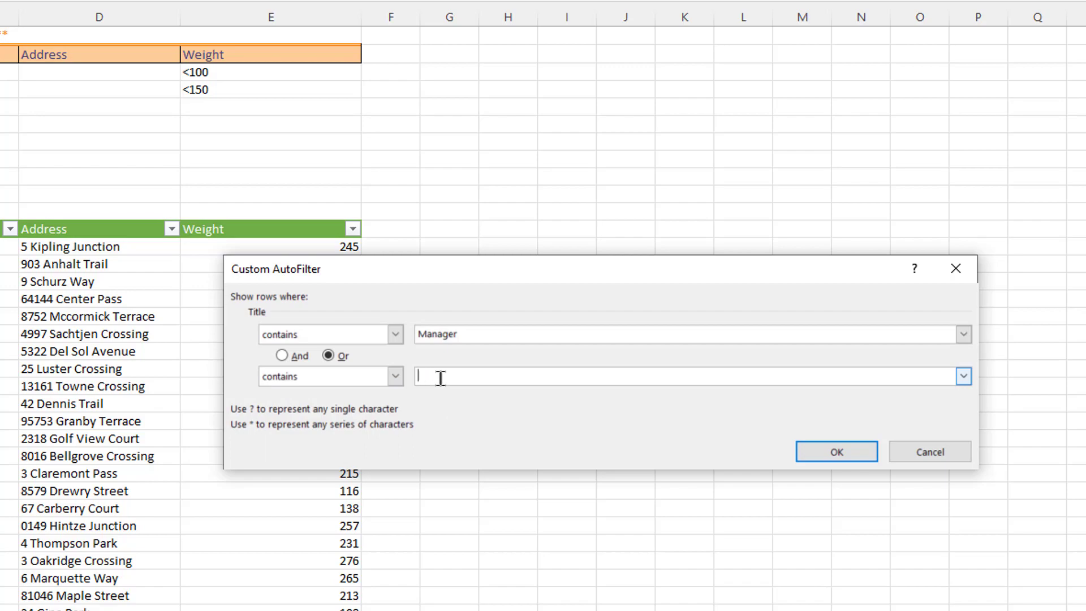
{"action": "type", "text": "Editor"}
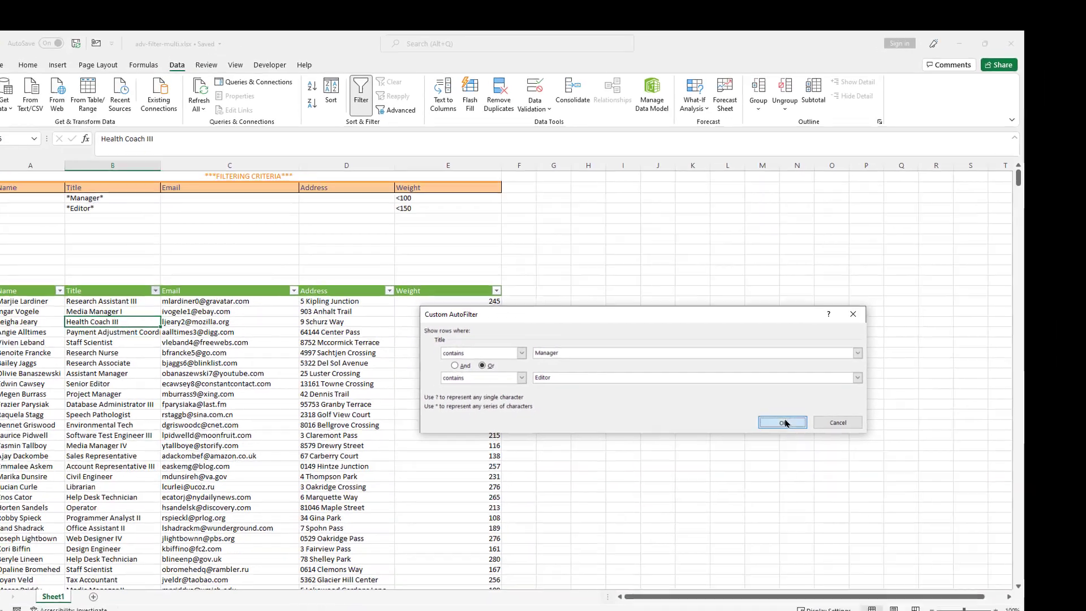
Apply the Title filter, then add a custom Weight filter: less than 100 Or less than 150.
{"action": "left_click", "coordinate": [836, 451]}
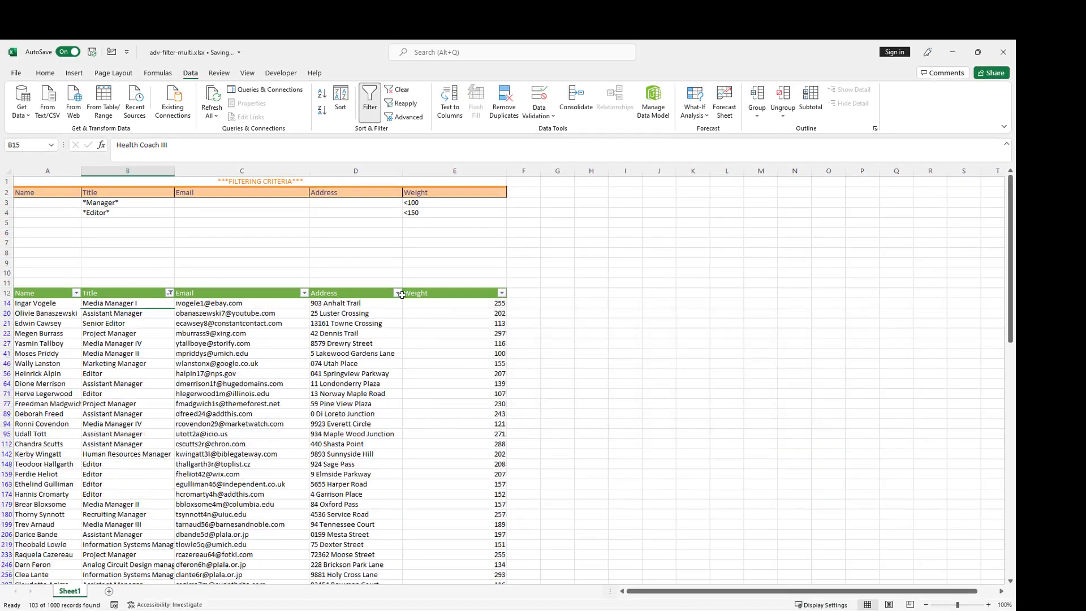
{"action": "left_click", "coordinate": [500, 294]}
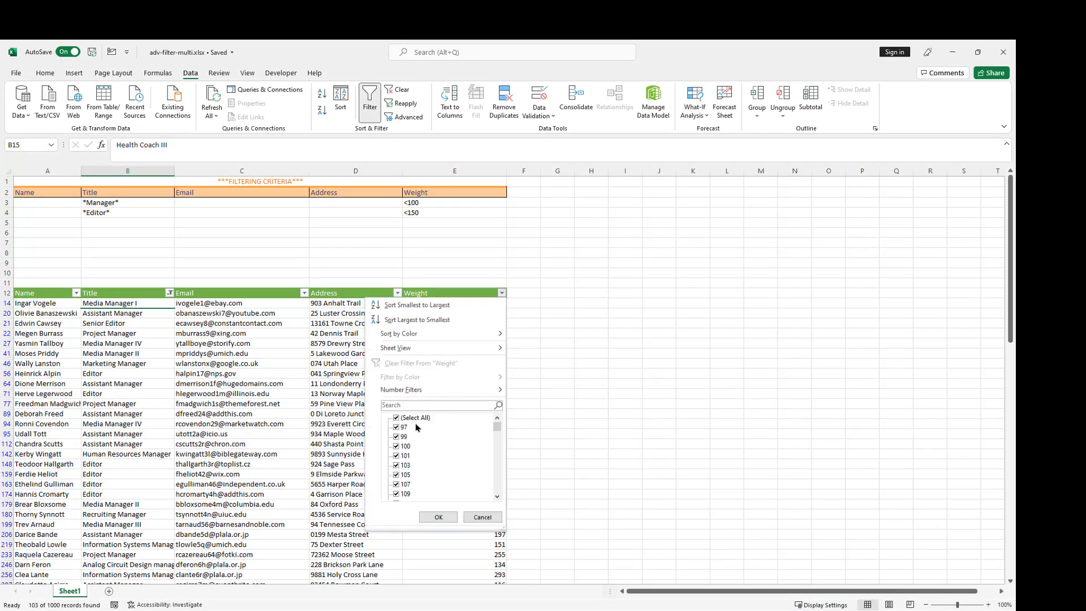
{"action": "mouse_move", "coordinate": [428, 391]}
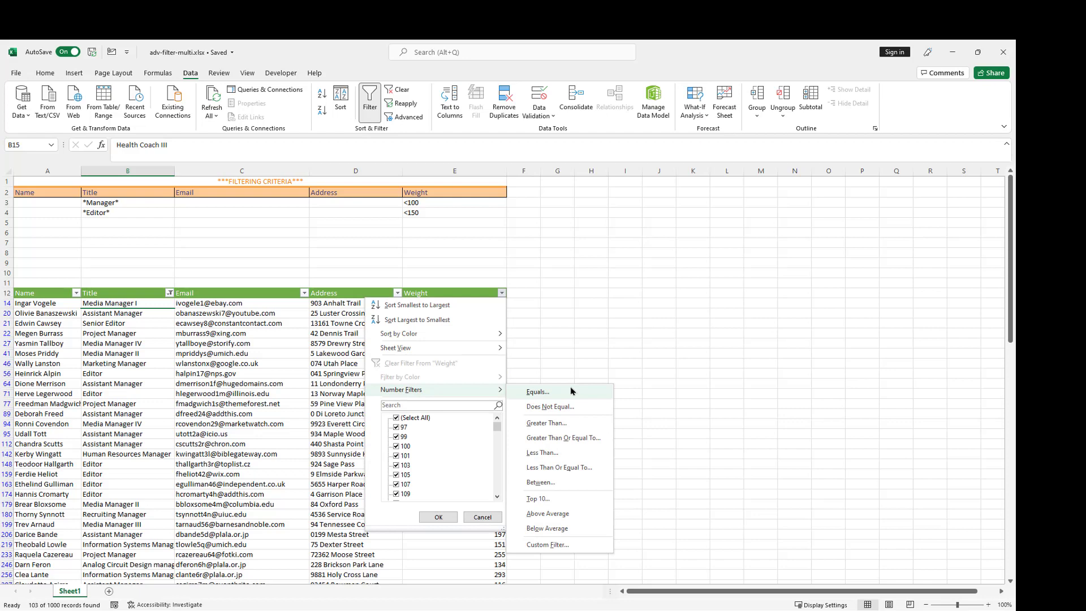
{"action": "left_click", "coordinate": [565, 542]}
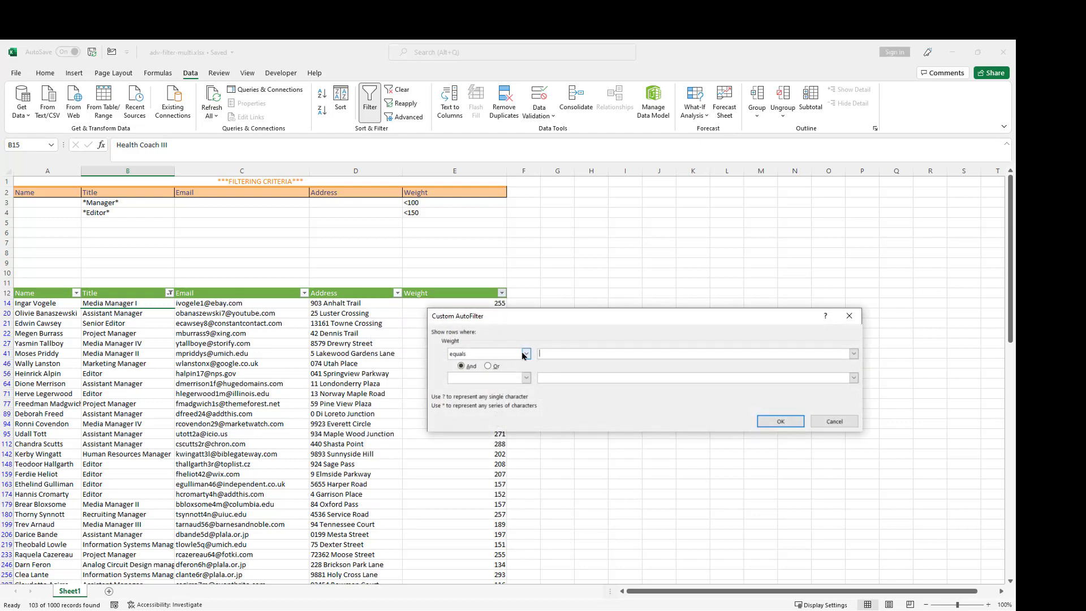
{"action": "left_click", "coordinate": [526, 353]}
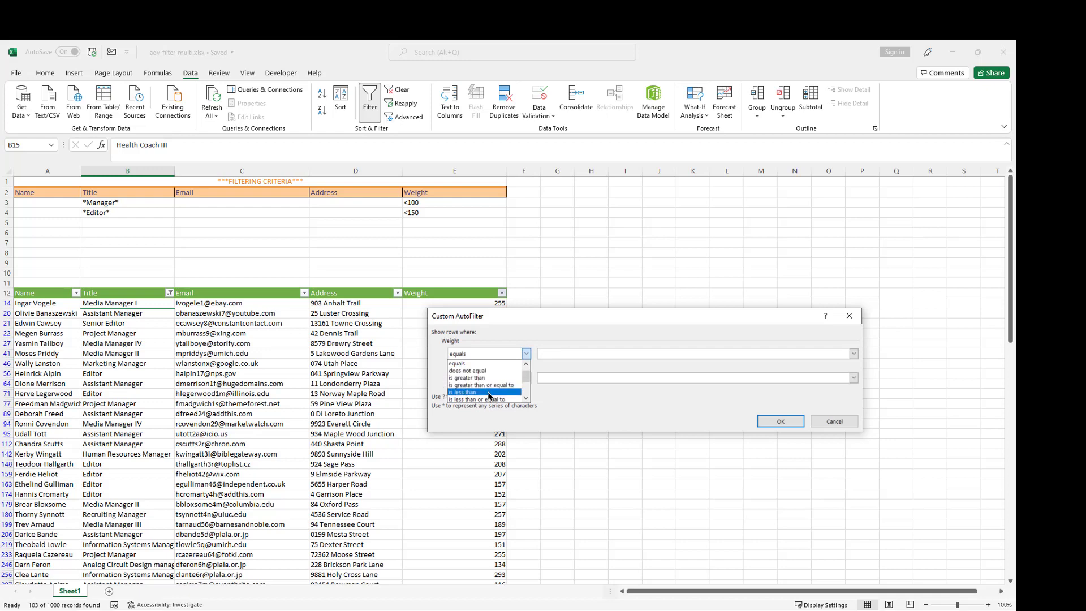
{"action": "left_click", "coordinate": [490, 392]}
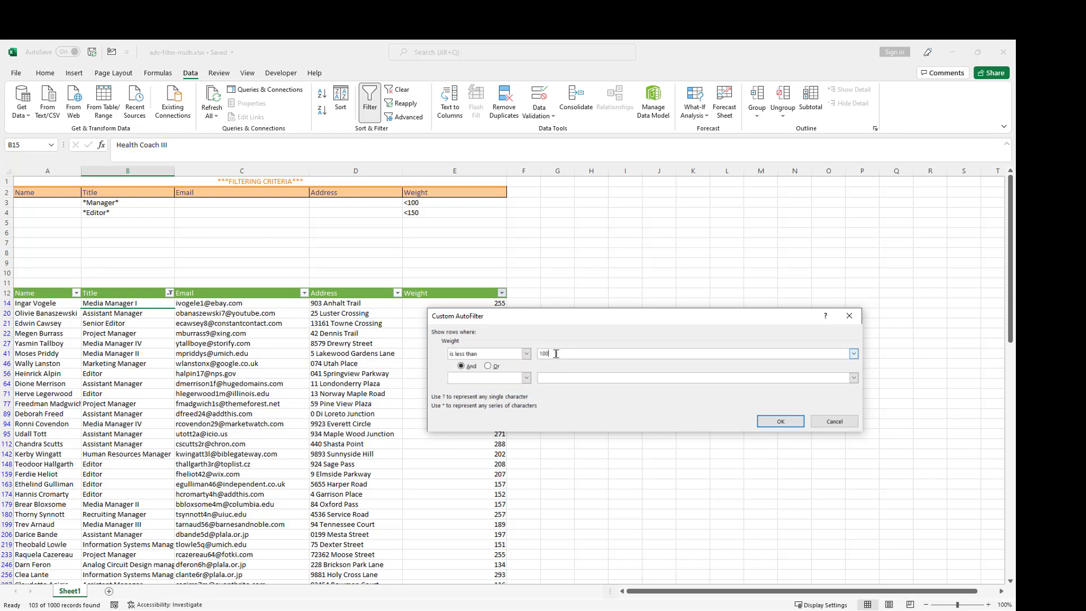
{"action": "left_click", "coordinate": [487, 366]}
{"action": "left_click", "coordinate": [526, 377]}
{"action": "left_click", "coordinate": [498, 416]}
{"action": "left_click", "coordinate": [549, 379]}
{"action": "left_click", "coordinate": [778, 422]}
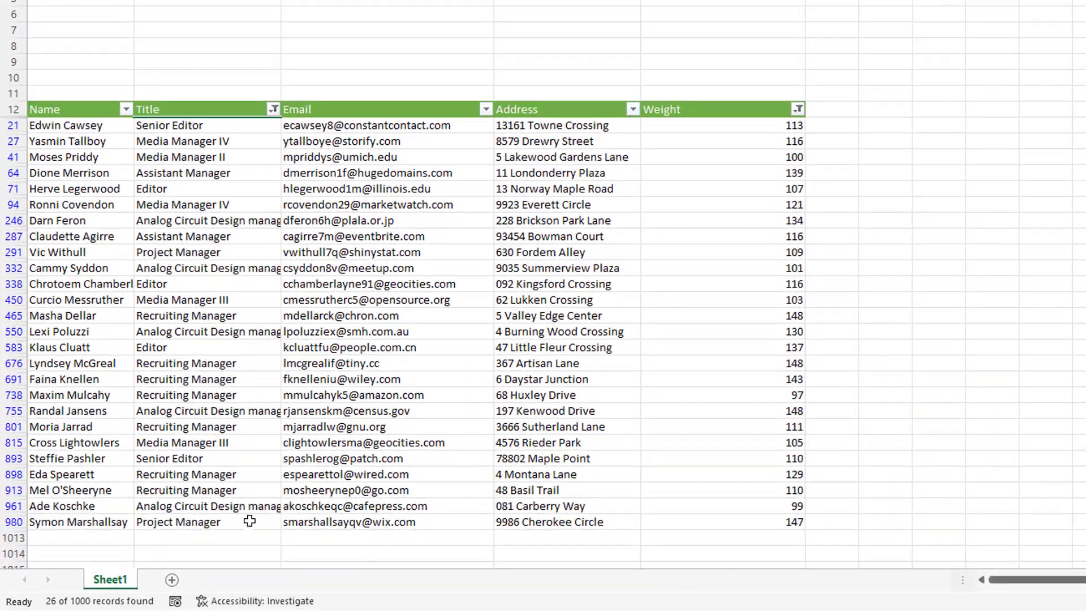
{"action": "left_click", "coordinate": [244, 521]}
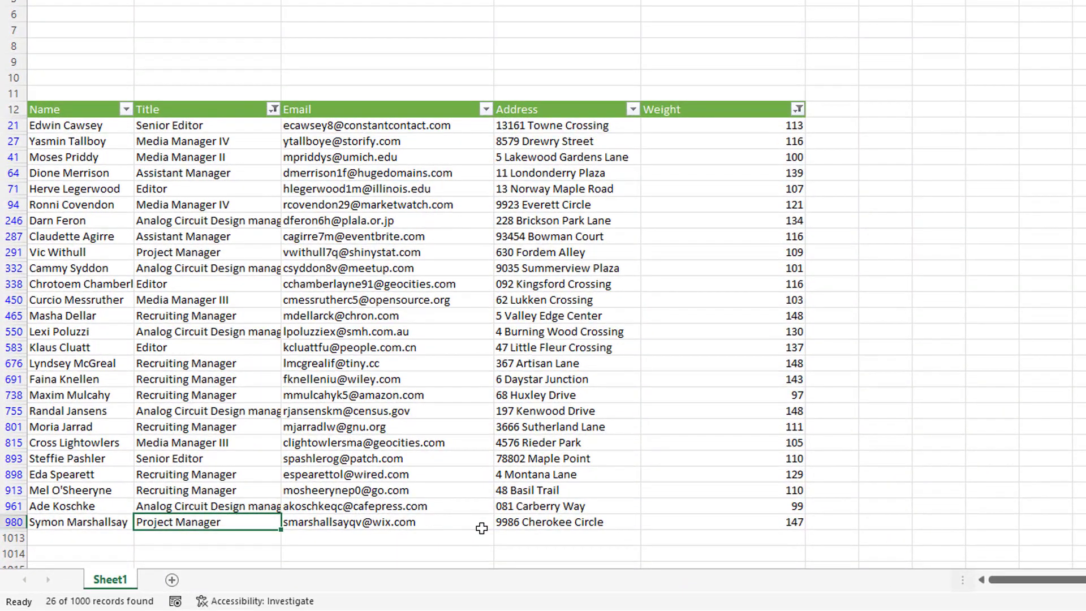
{"action": "key", "text": "Right"}
{"action": "key", "text": "Right"}
{"action": "key", "text": "Right"}
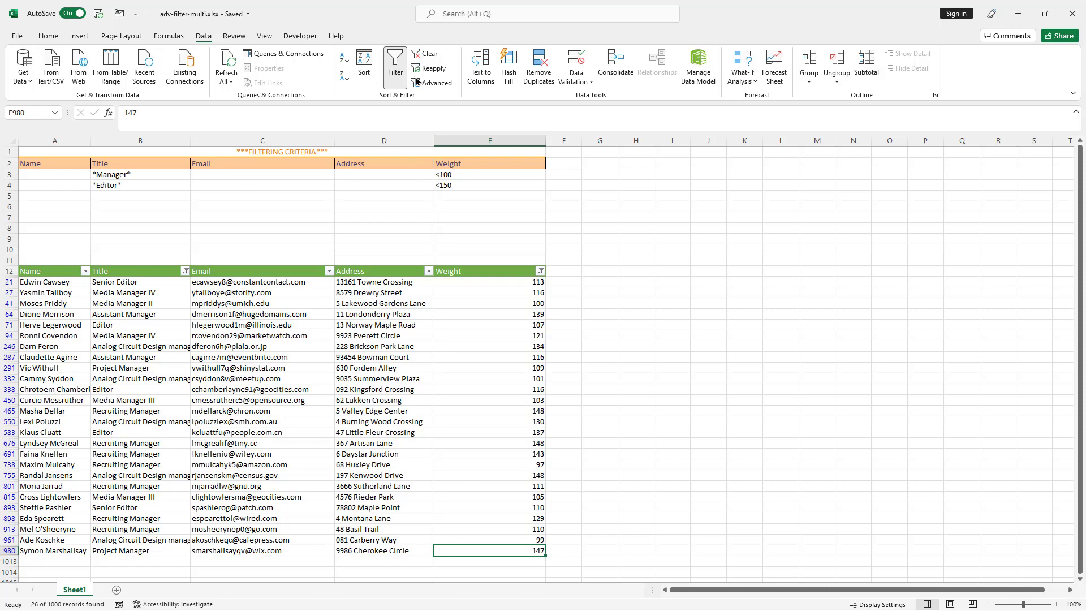
Clear the column filters and enter *executive in B5 with weight 150 in E5.
{"action": "left_click", "coordinate": [425, 53]}
{"action": "left_click", "coordinate": [447, 195]}
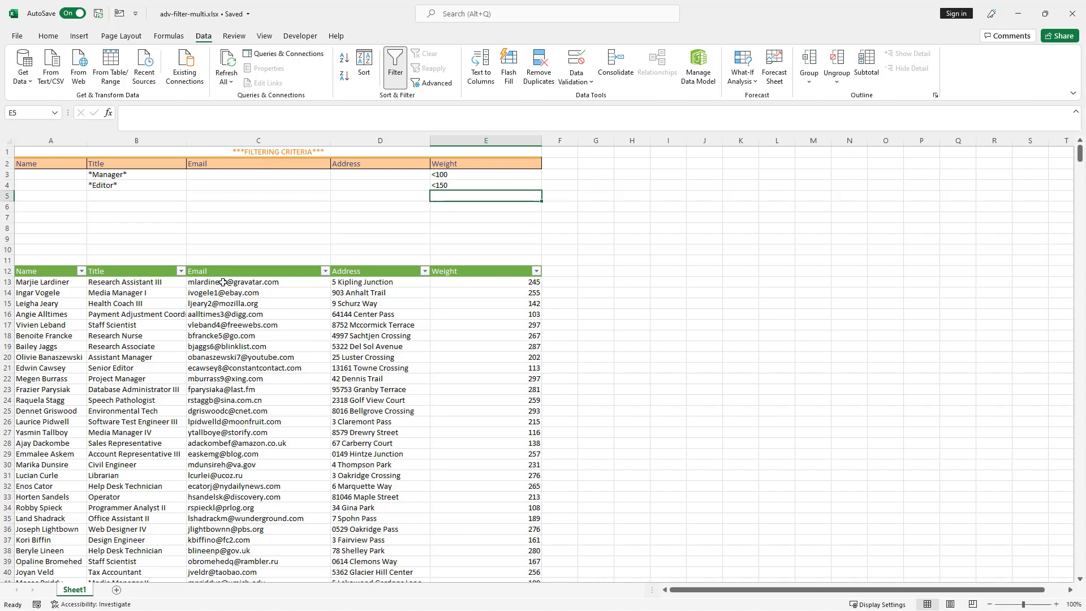
{"action": "left_click", "coordinate": [130, 195]}
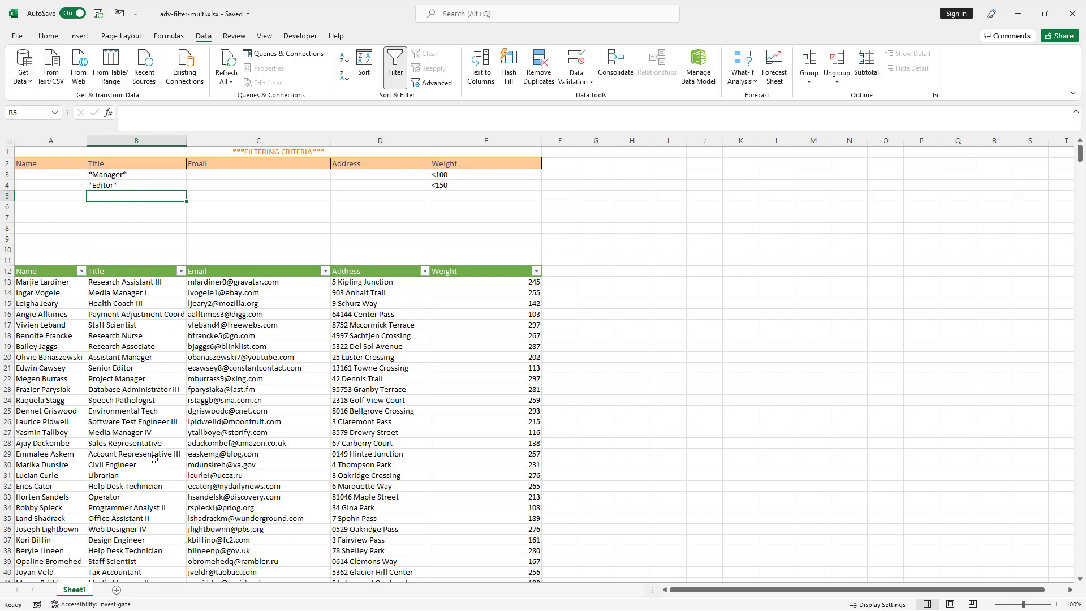
{"action": "type", "text": "*ex"}
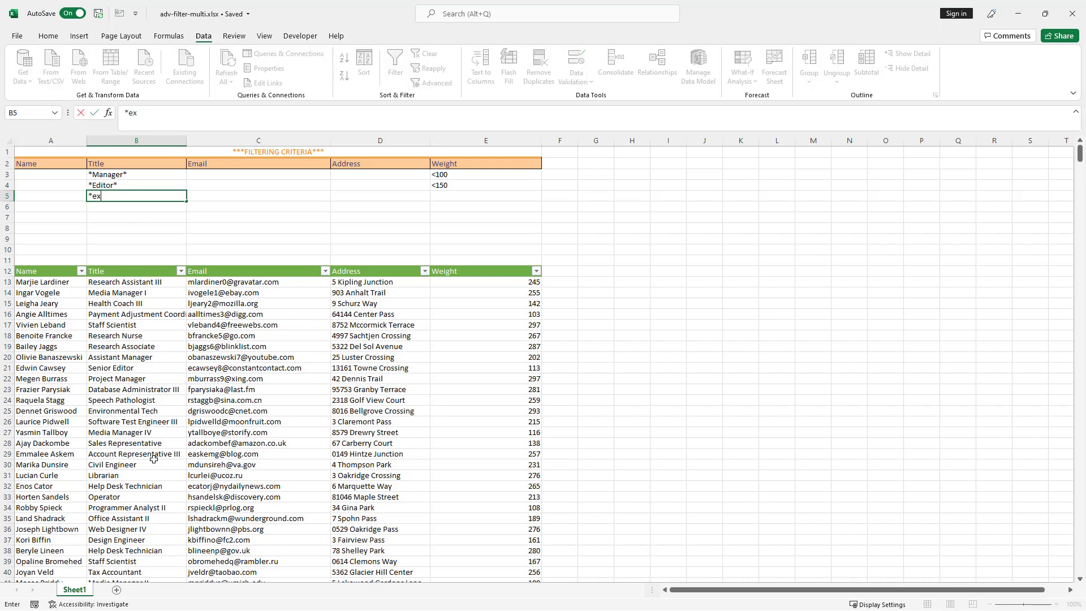
{"action": "type", "text": "ecutive"}
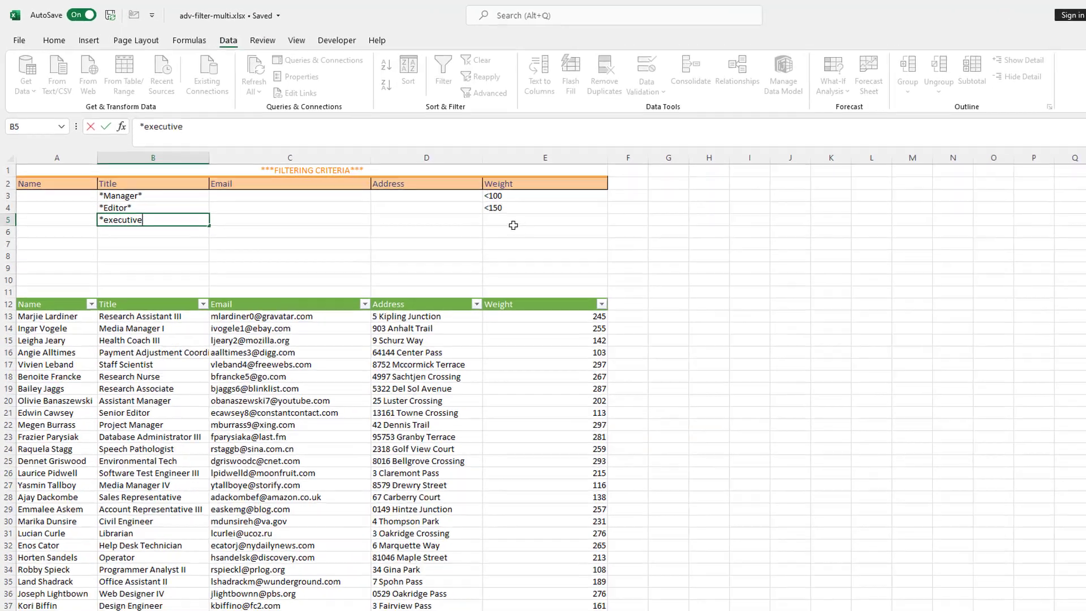
{"action": "left_click", "coordinate": [458, 195]}
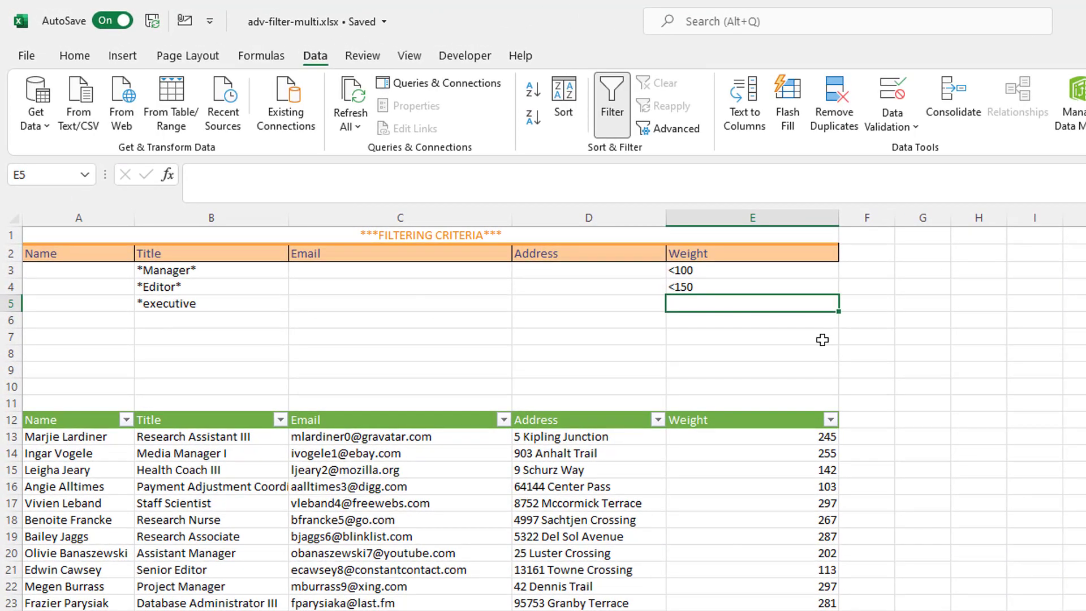
{"action": "type", "text": "150"}
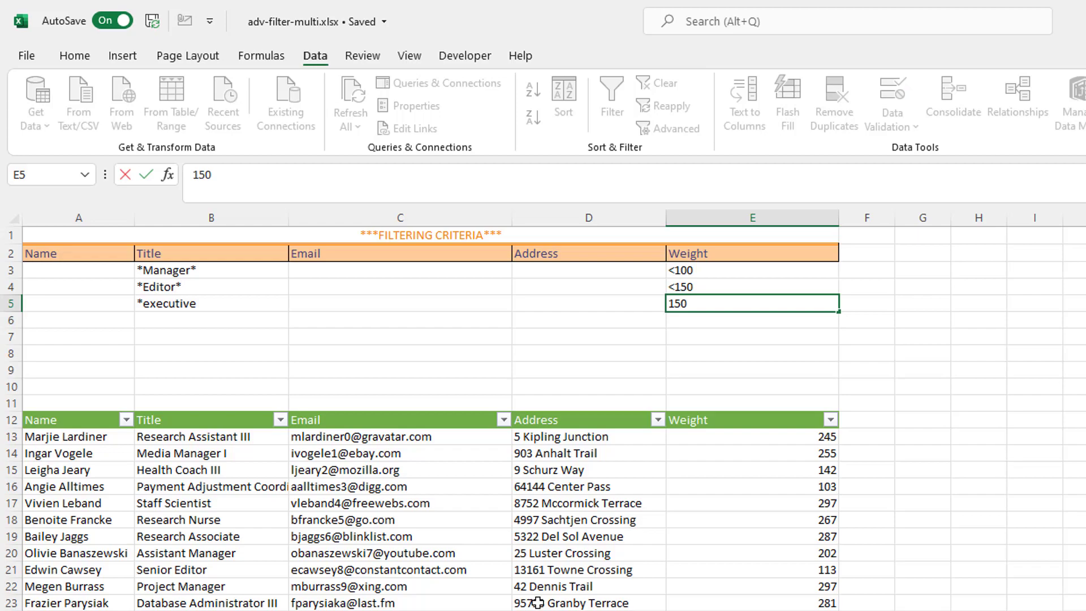
{"action": "key", "text": "Return"}
Turn off AutoFilter and run Advanced Filter with criteria range $A$2:$E$5.
{"action": "left_click", "coordinate": [616, 102]}
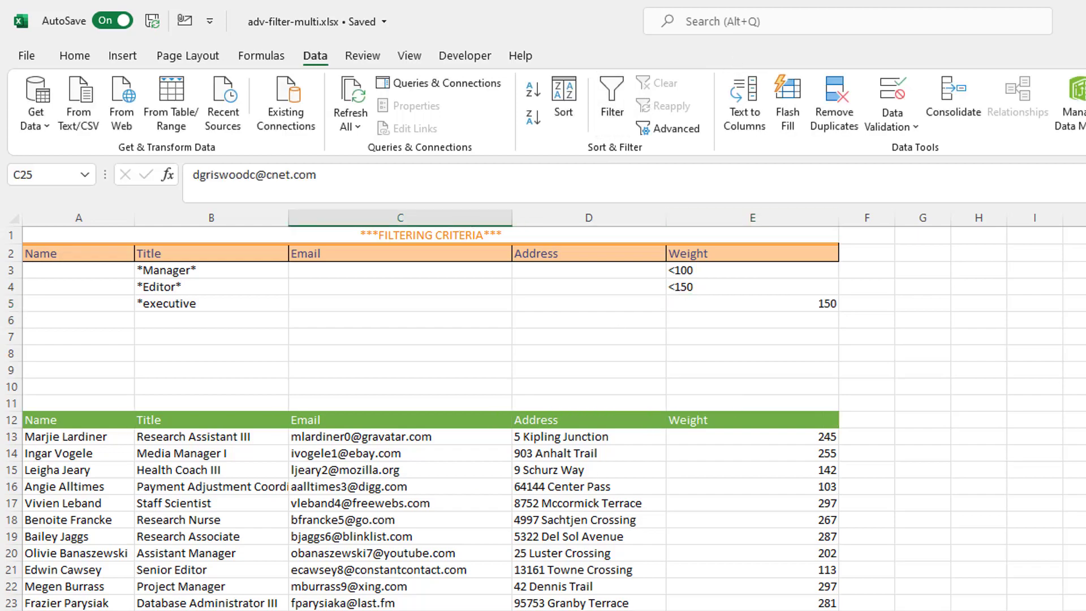
{"action": "left_click", "coordinate": [669, 129]}
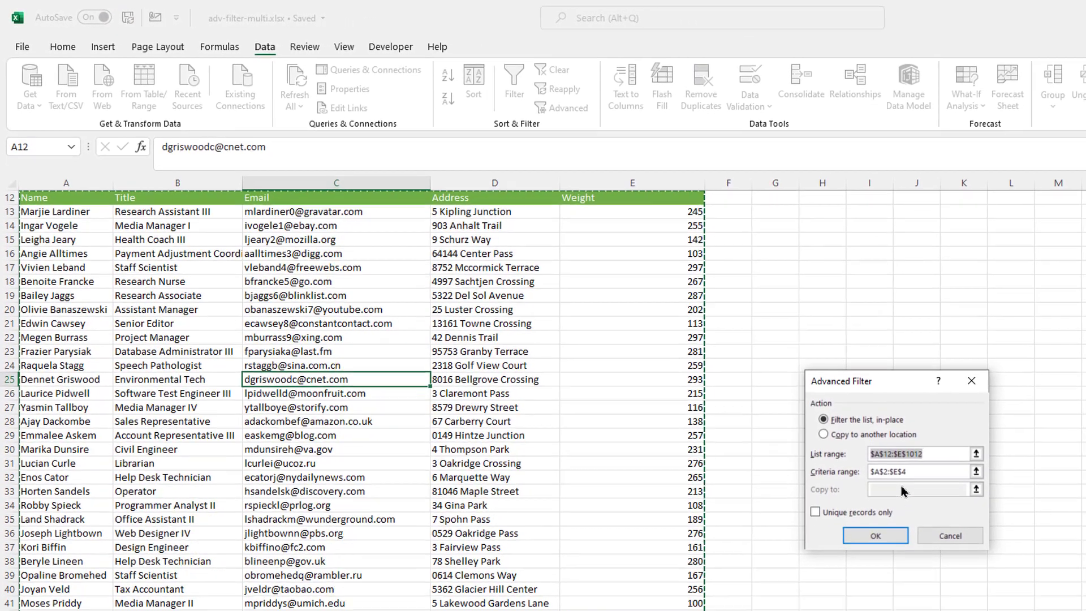
{"action": "scroll", "coordinate": [649, 317], "scroll_direction": "up", "scroll_amount": 4}
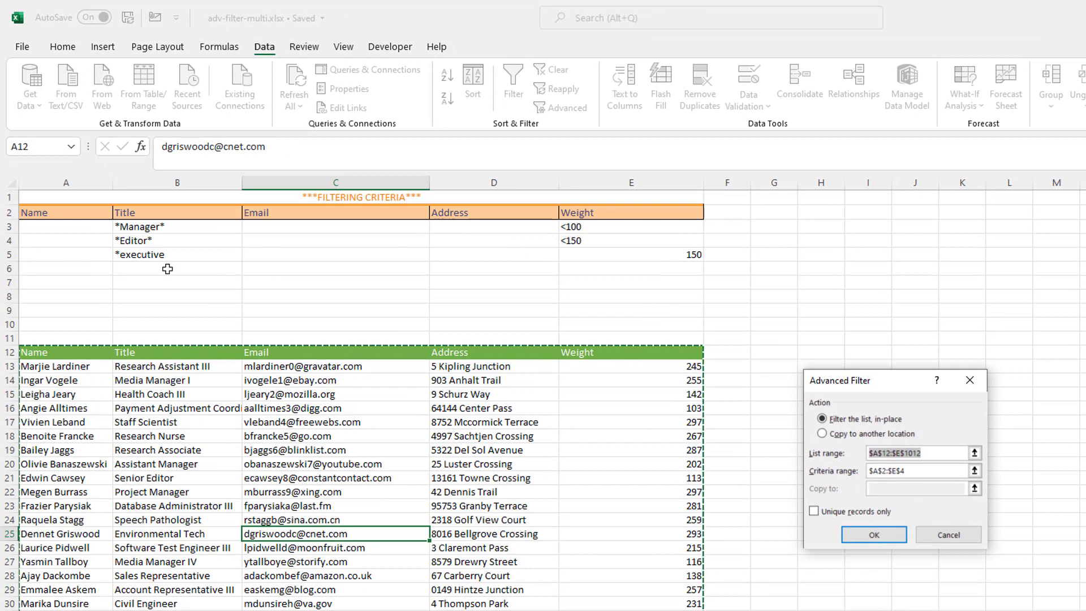
{"action": "left_click", "coordinate": [921, 471]}
{"action": "key", "text": "BackSpace"}
{"action": "type", "text": "5"}
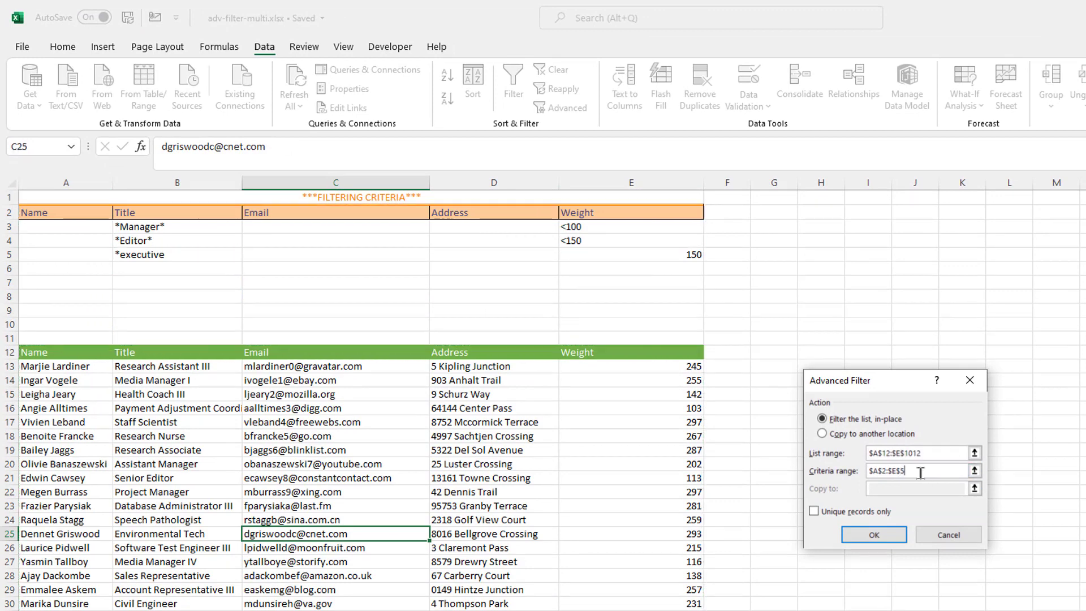
{"action": "left_click", "coordinate": [872, 534]}
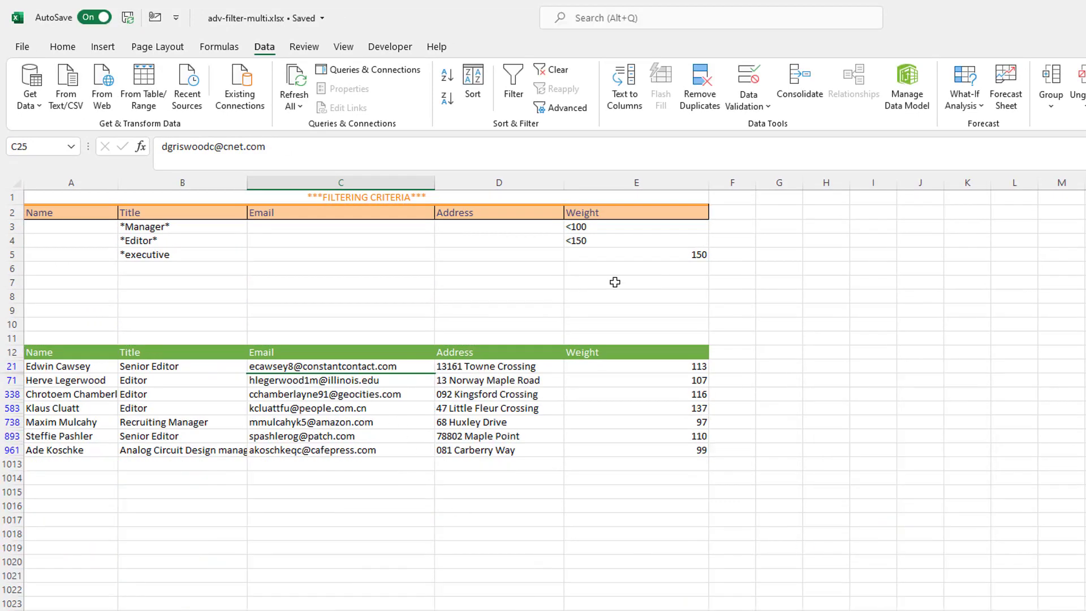
Change the E5 weight criterion to <150 and rerun Advanced Filter.
{"action": "left_click", "coordinate": [636, 256]}
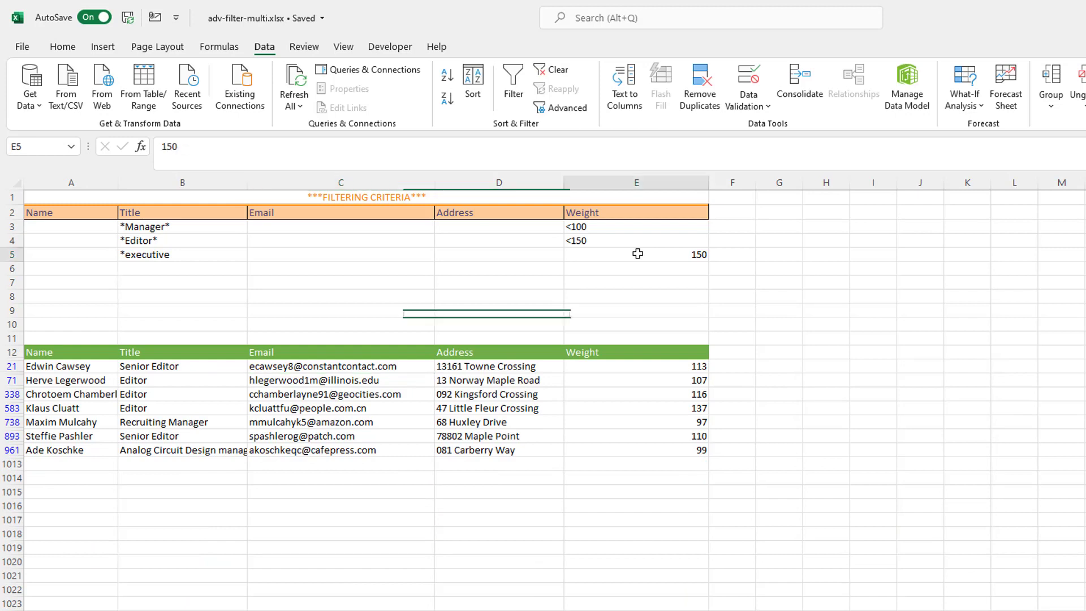
{"action": "left_click", "coordinate": [167, 148]}
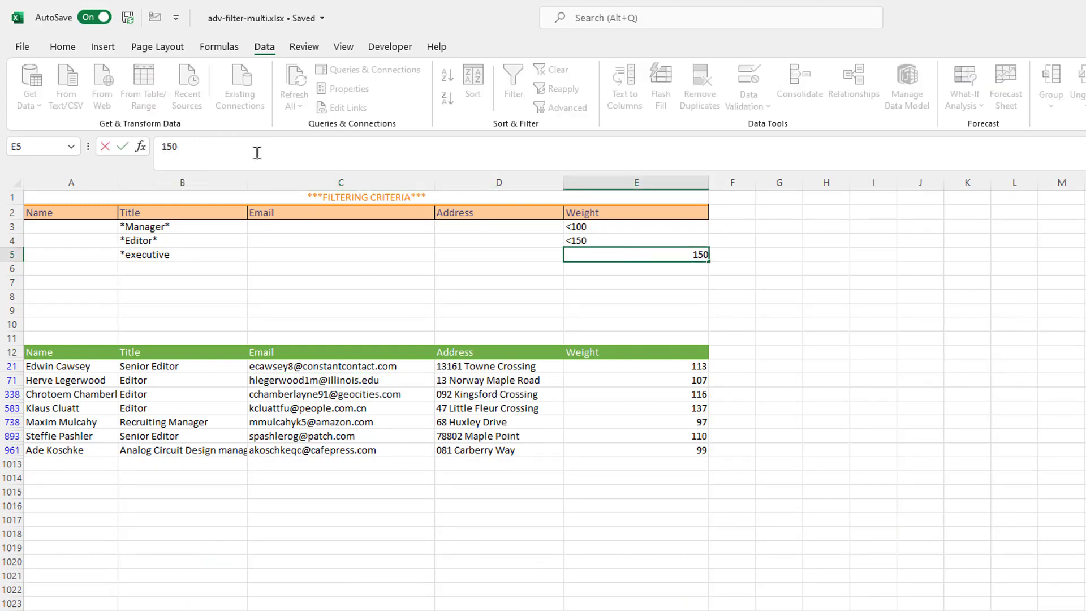
{"action": "type", "text": "<"}
{"action": "left_click", "coordinate": [313, 394]}
{"action": "key", "text": "alt"}
{"action": "key", "text": "a"}
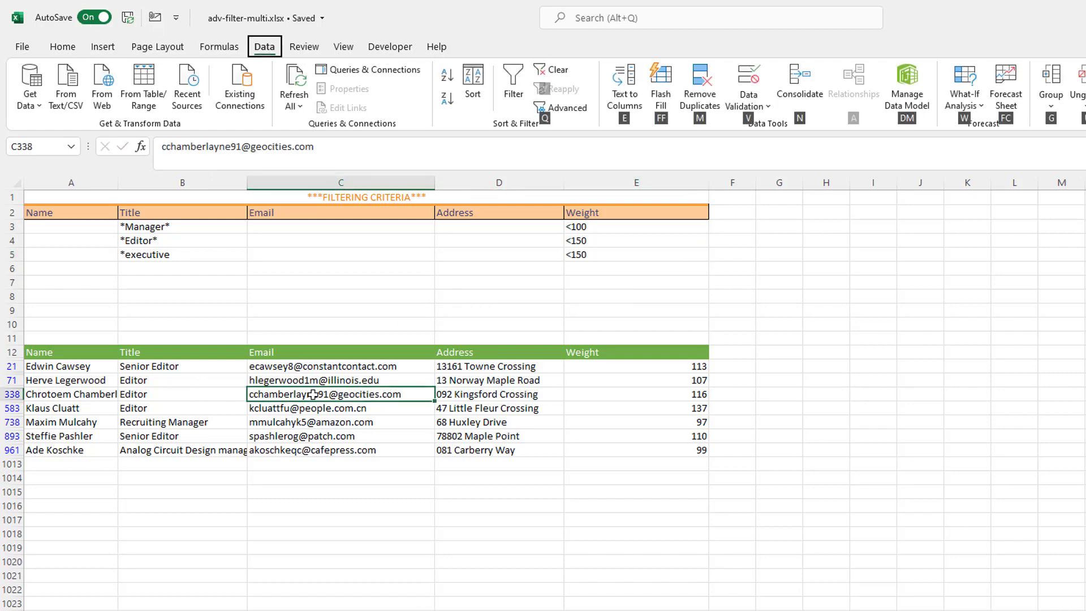
{"action": "key", "text": "q"}
{"action": "key", "text": "Return"}
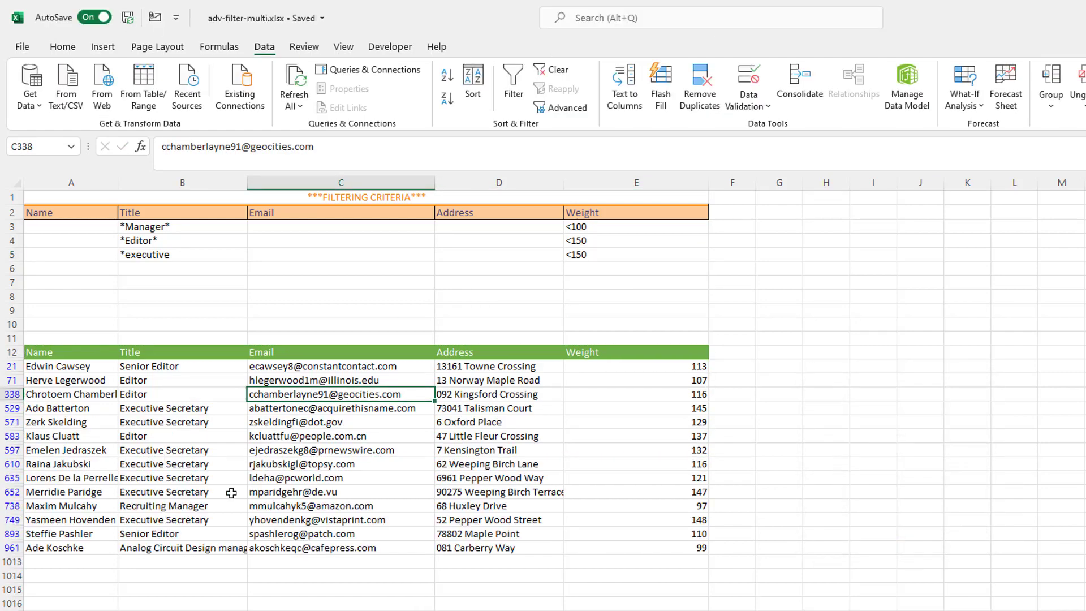
Check the Executive Secretary results (weights 145 and 129) against the *executive criterion.
{"action": "left_click", "coordinate": [193, 413]}
{"action": "left_click", "coordinate": [190, 418]}
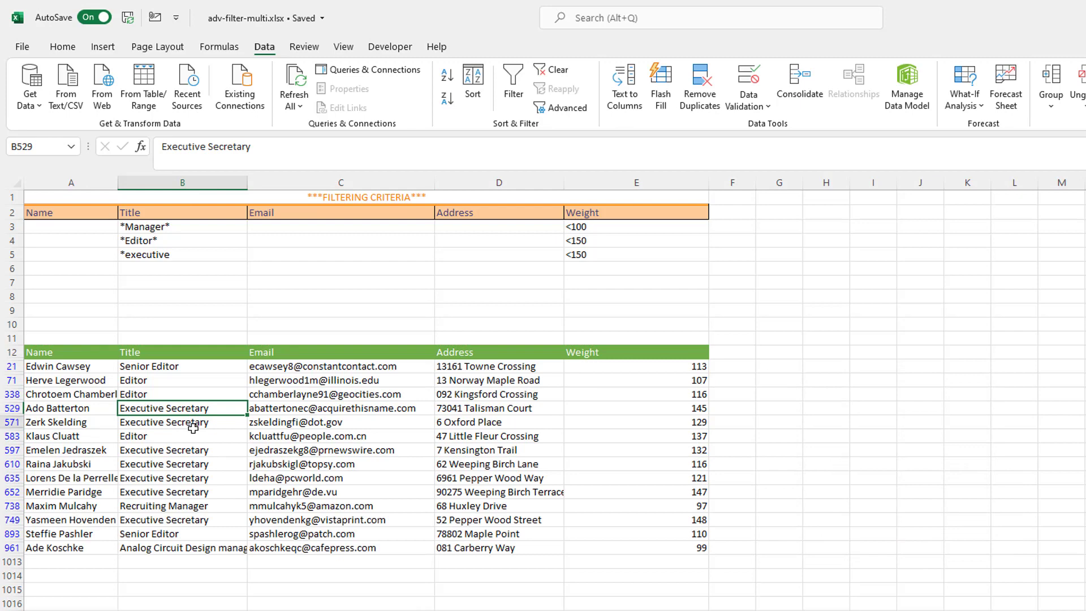
{"action": "left_click", "coordinate": [614, 407]}
{"action": "left_click", "coordinate": [622, 426]}
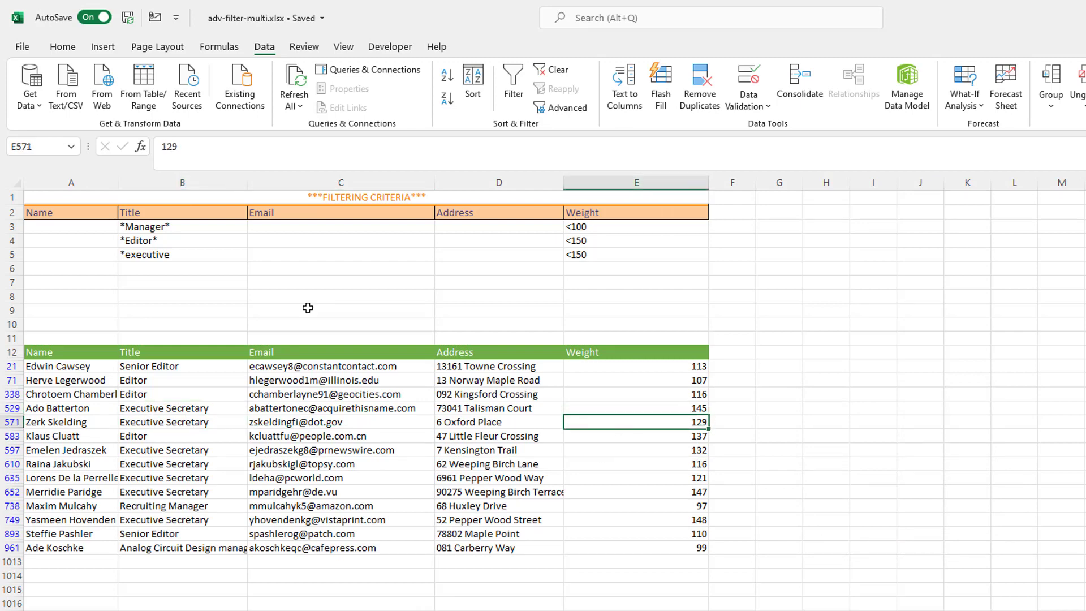
{"action": "left_click", "coordinate": [180, 259]}
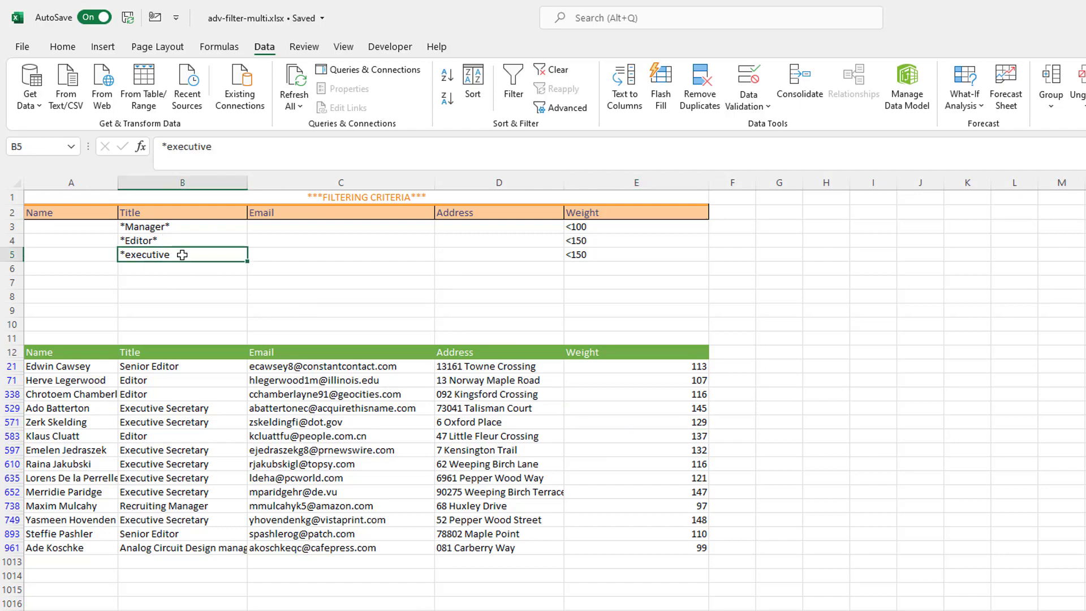
{"action": "left_click", "coordinate": [186, 405]}
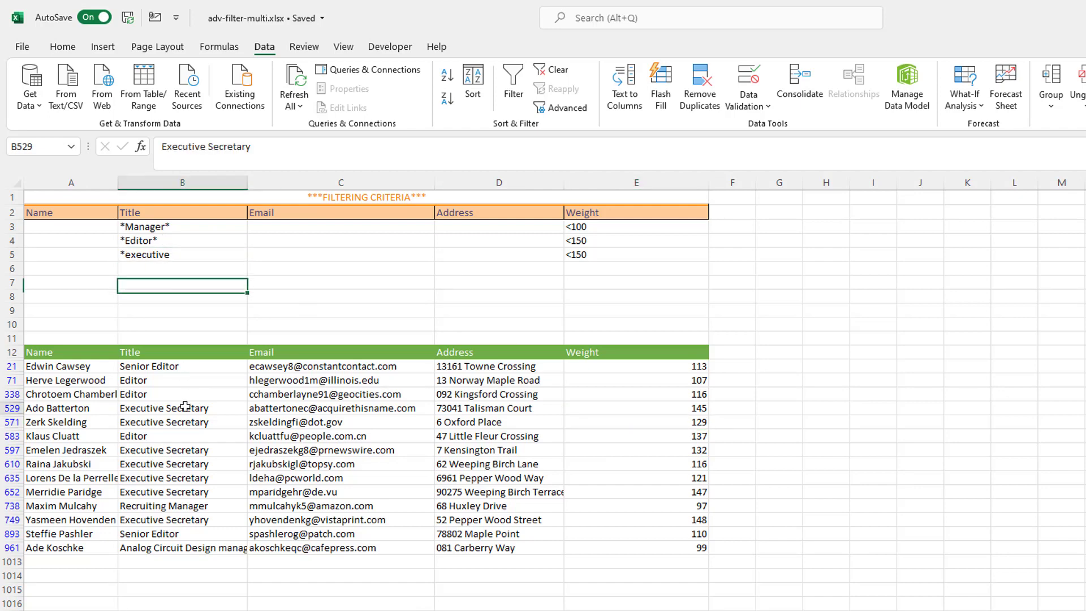
{"action": "left_click", "coordinate": [605, 269]}
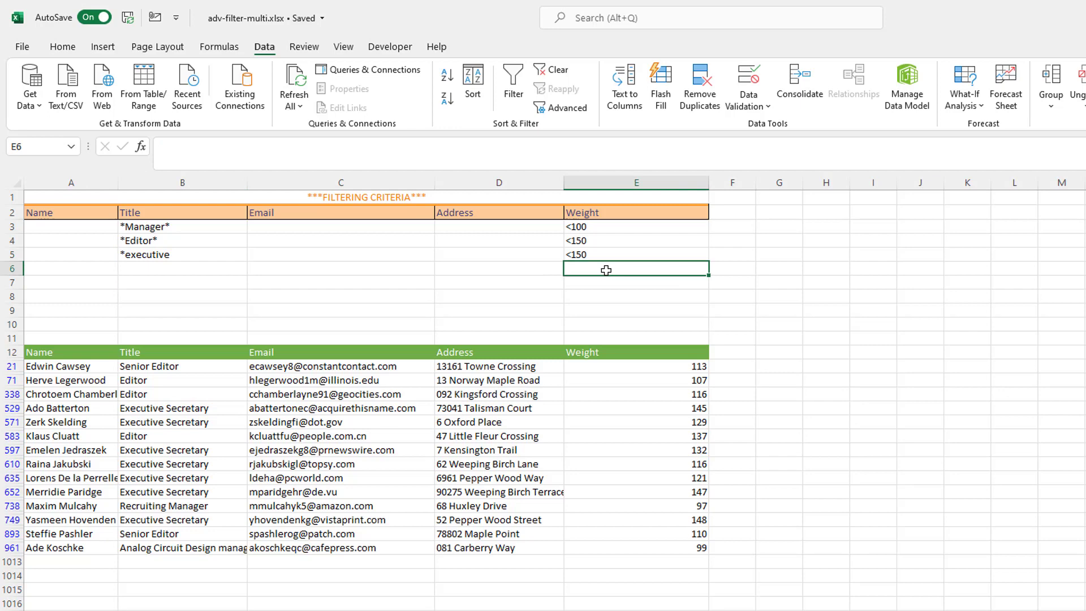
Enter >297 in E6 and rerun Advanced Filter with criteria range $A$2:$E$6.
{"action": "type", "text": ">297"}
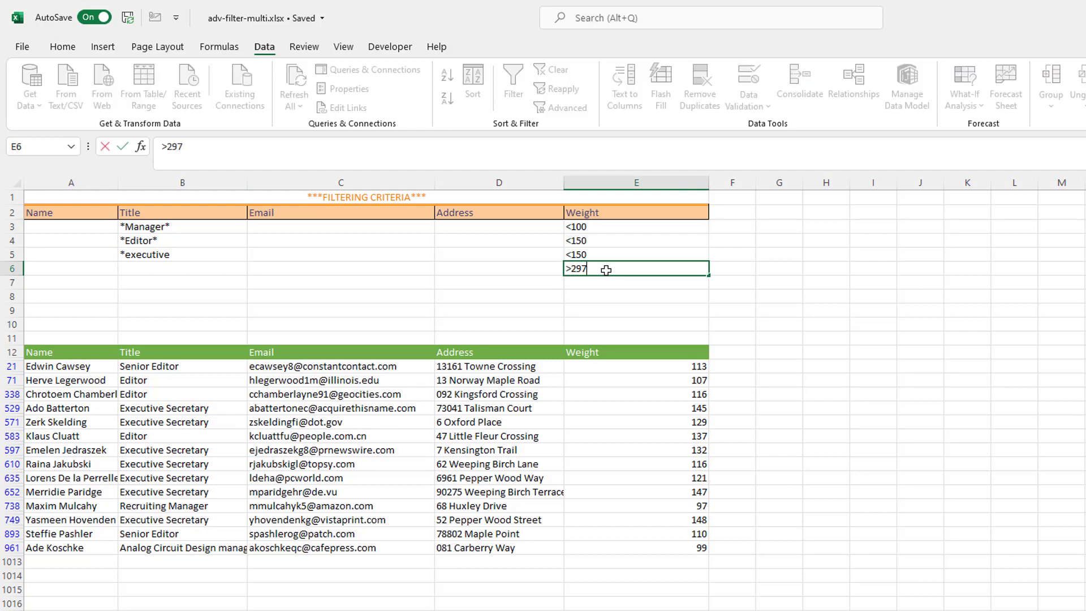
{"action": "left_click", "coordinate": [391, 477]}
{"action": "key", "text": "alt+a"}
{"action": "key", "text": "q"}
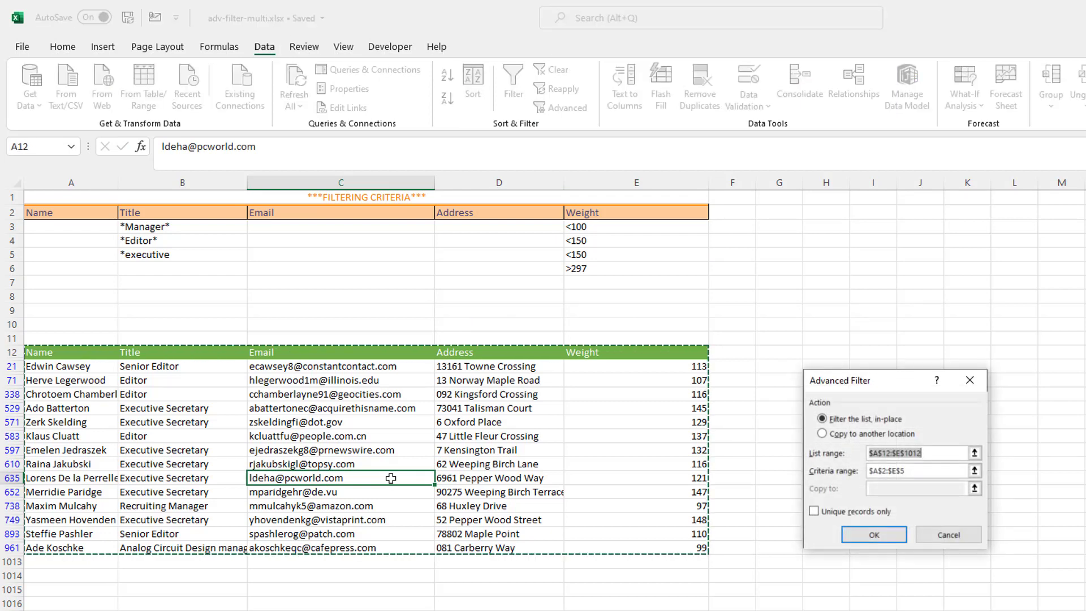
{"action": "key", "text": "Return"}
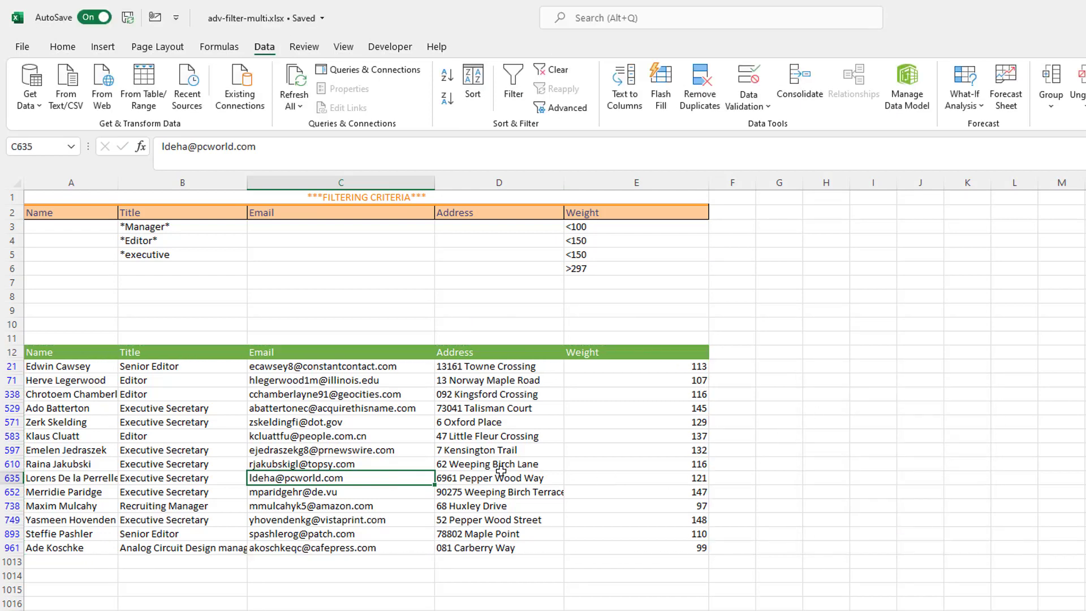
{"action": "key", "text": "alt+a"}
{"action": "key", "text": "q"}
{"action": "left_click", "coordinate": [925, 474]}
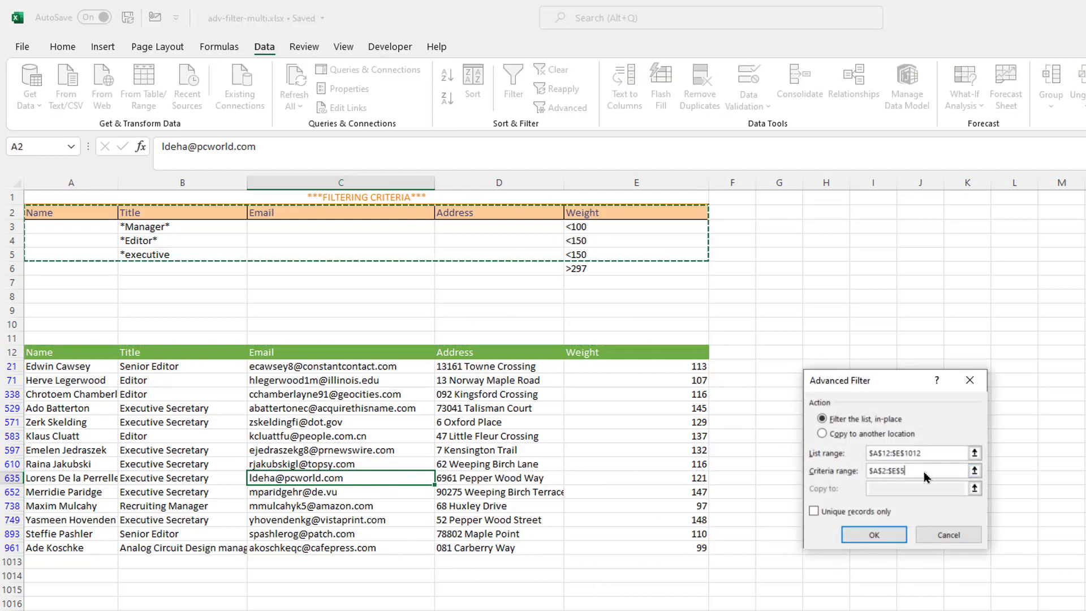
{"action": "key", "text": "BackSpace"}
{"action": "type", "text": "6"}
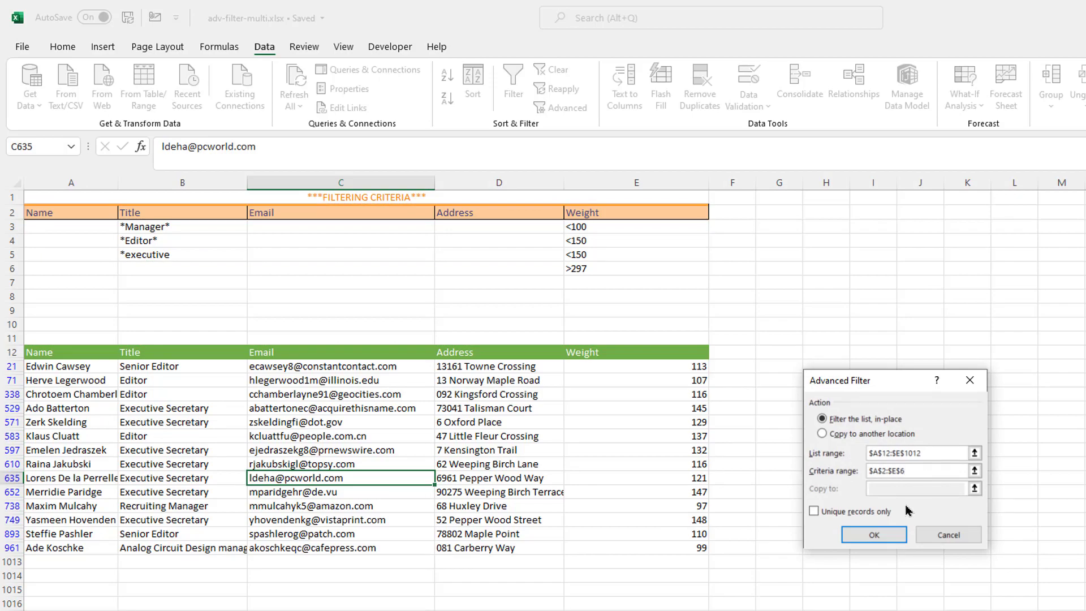
{"action": "left_click", "coordinate": [888, 535]}
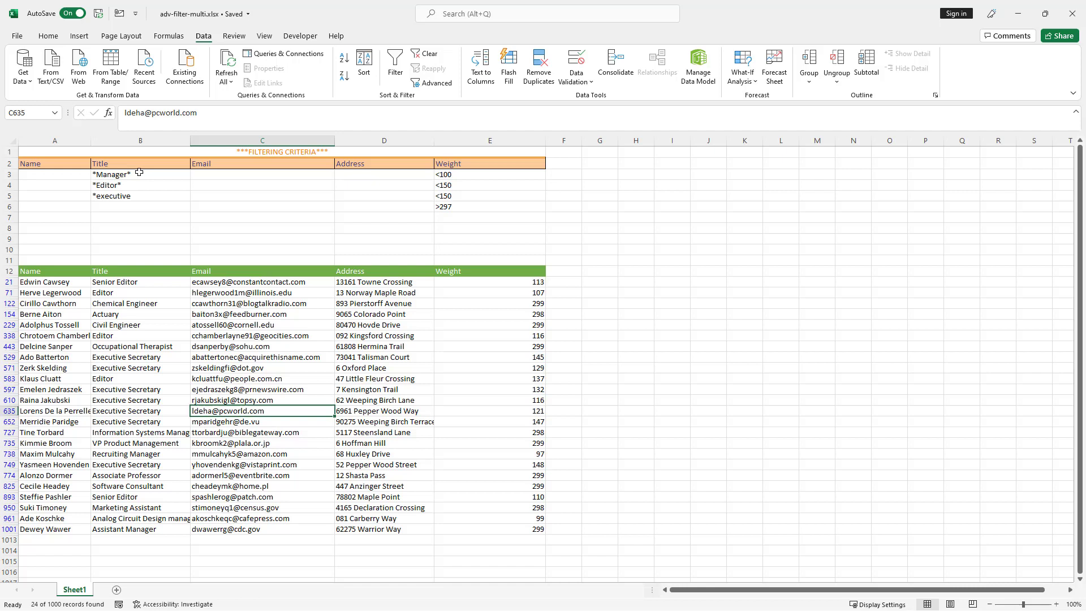
{"action": "left_click_drag", "start_coordinate": [139, 175], "coordinate": [466, 215]}
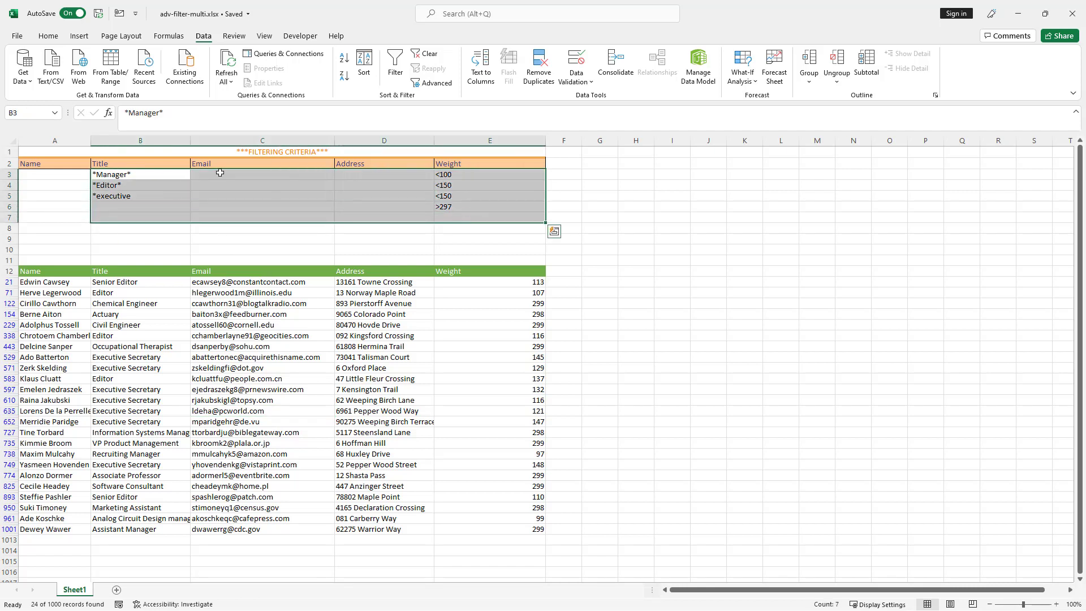
{"action": "left_click", "coordinate": [11, 174]}
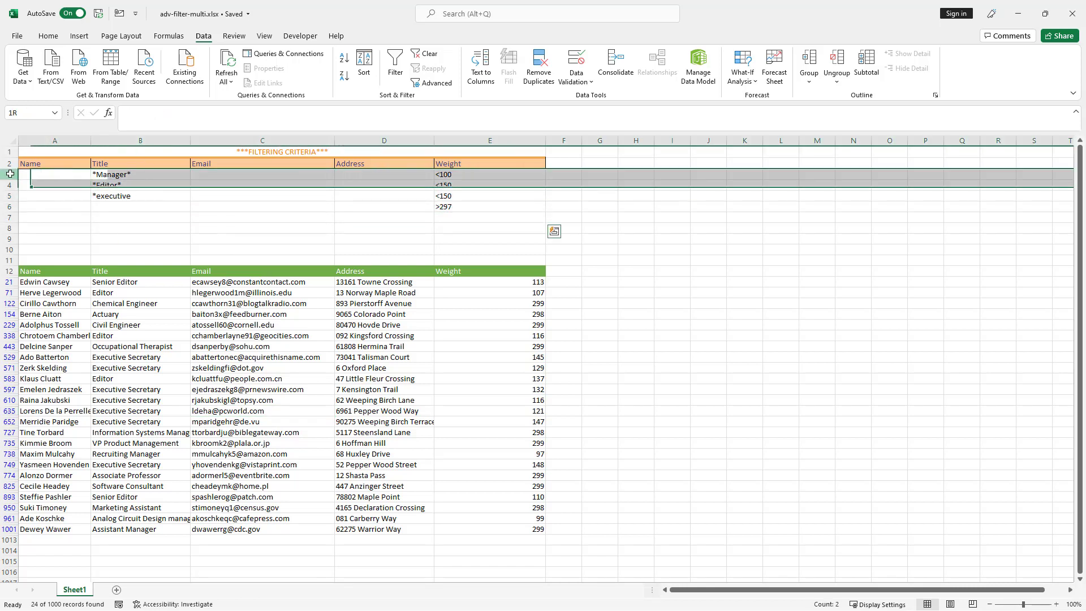
{"action": "left_click", "coordinate": [8, 186]}
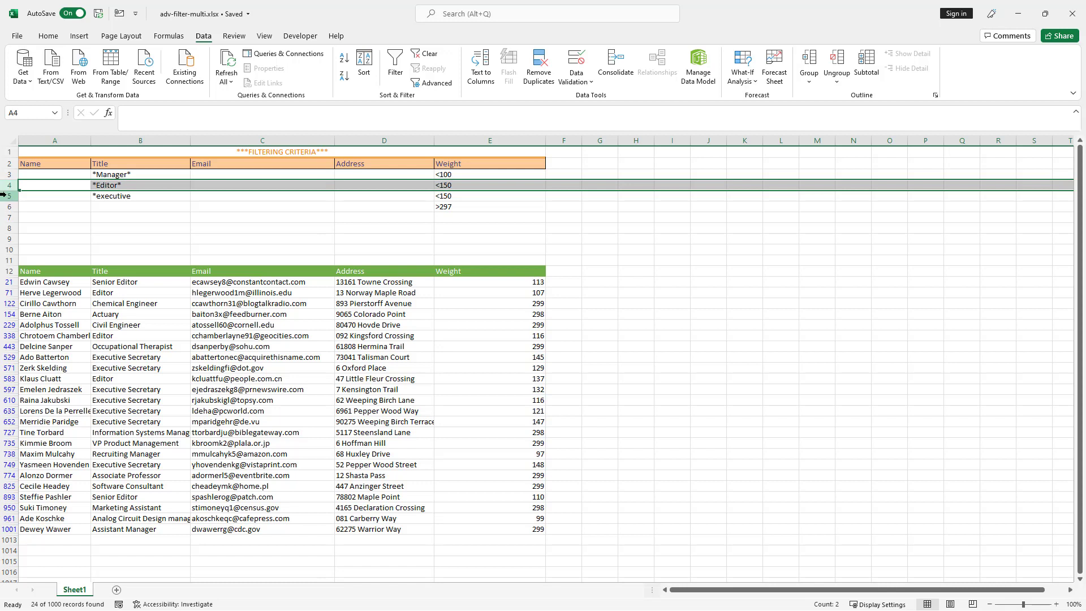
{"action": "left_click", "coordinate": [8, 196]}
{"action": "left_click", "coordinate": [8, 207]}
{"action": "left_click", "coordinate": [262, 367]}
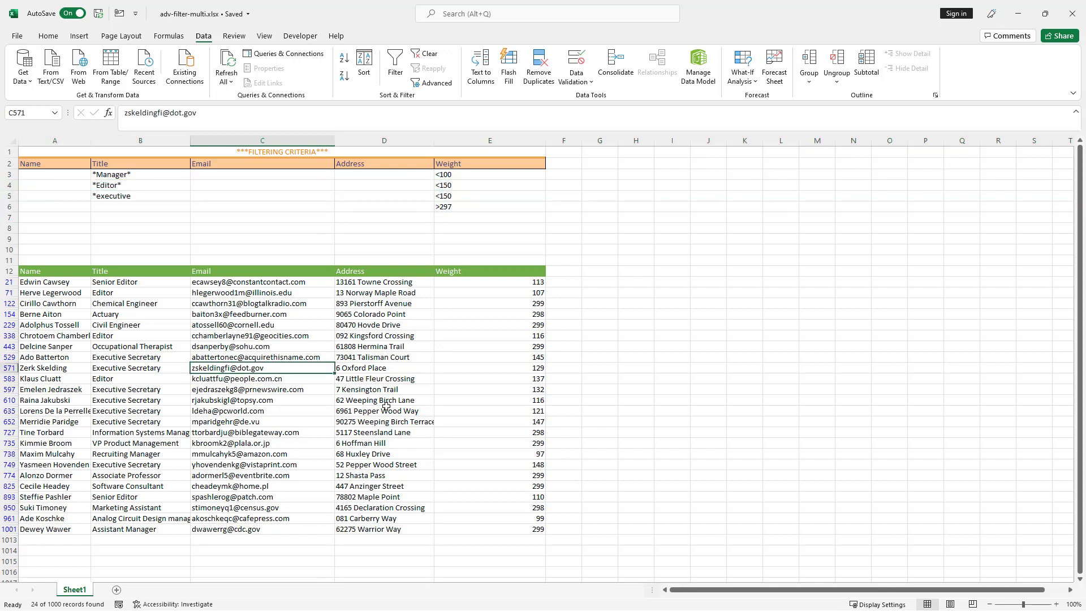